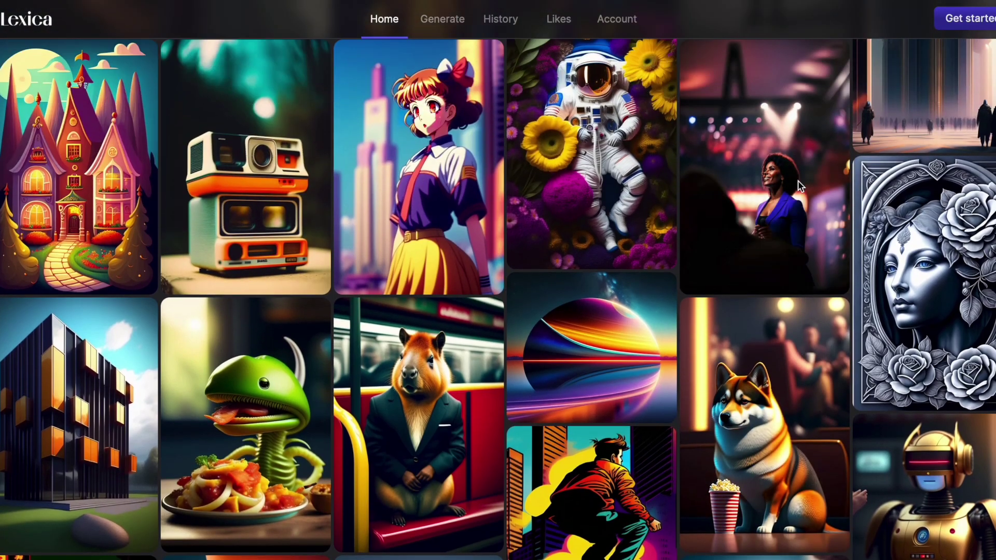
{"action": "scroll", "coordinate": [797, 181], "scroll_direction": "up", "scroll_amount": 2}
Step: Search Google for lexica.art and open the Lexica.art result
{"action": "scroll", "coordinate": [798, 180], "scroll_direction": "down", "scroll_amount": 2}
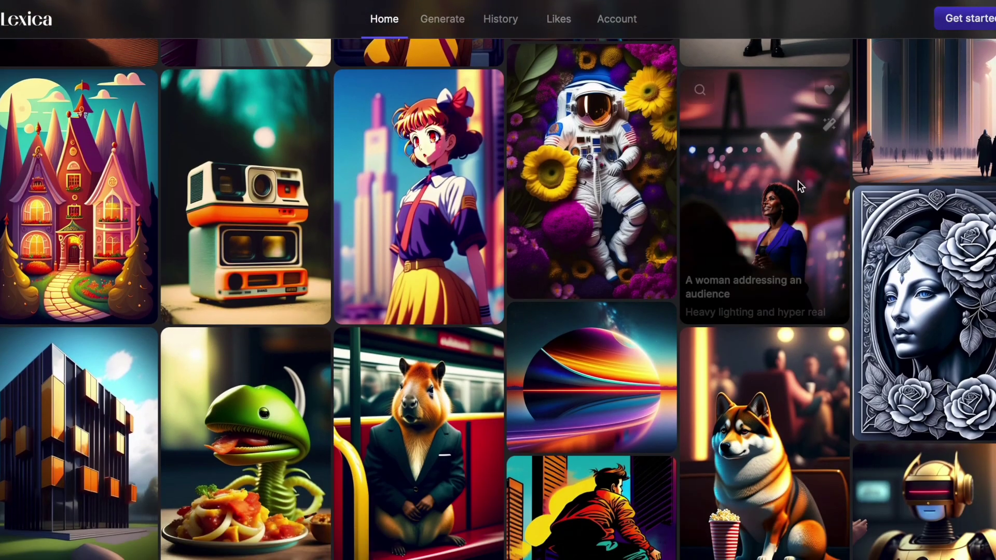
{"action": "scroll", "coordinate": [798, 185], "scroll_direction": "down", "scroll_amount": 1}
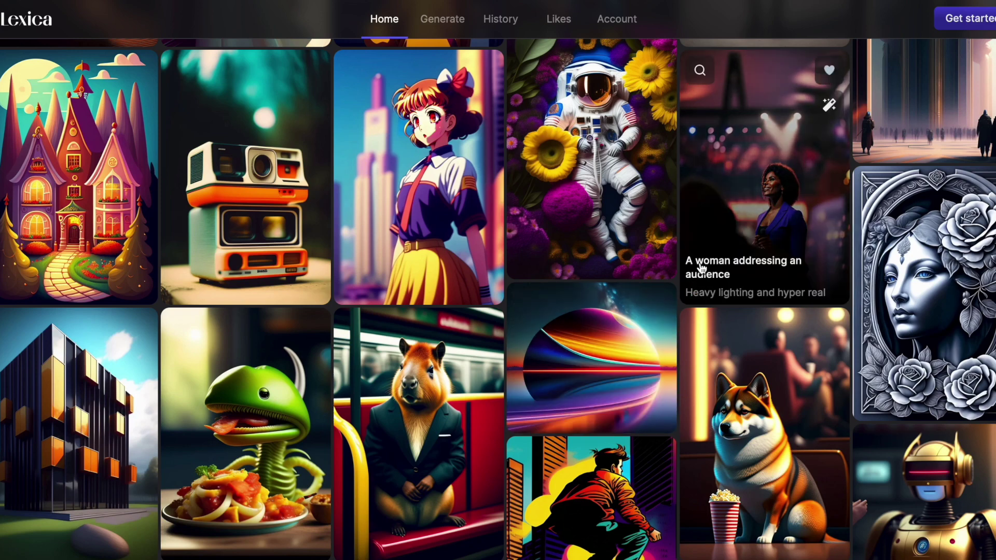
{"action": "scroll", "coordinate": [701, 244], "scroll_direction": "down", "scroll_amount": 5}
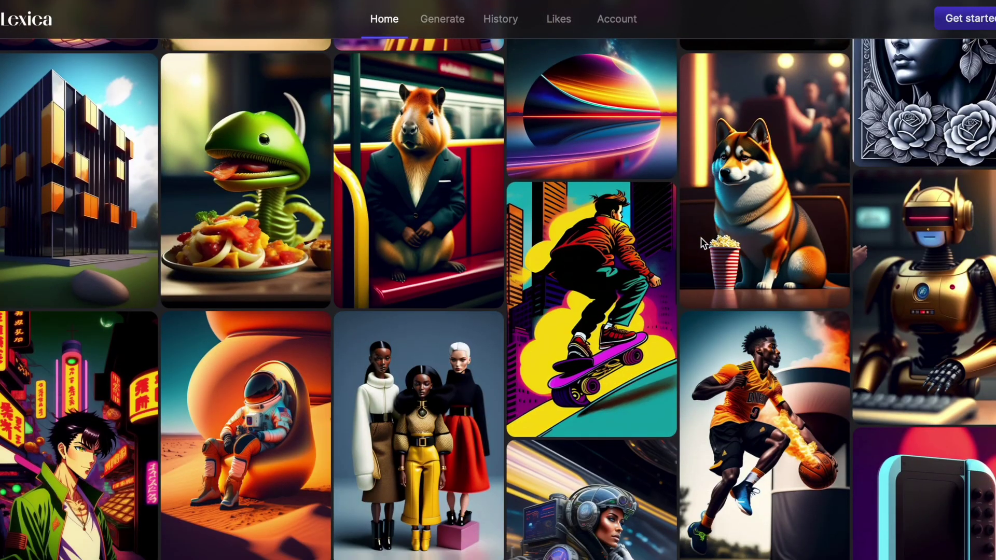
{"action": "scroll", "coordinate": [701, 243], "scroll_direction": "up", "scroll_amount": 1}
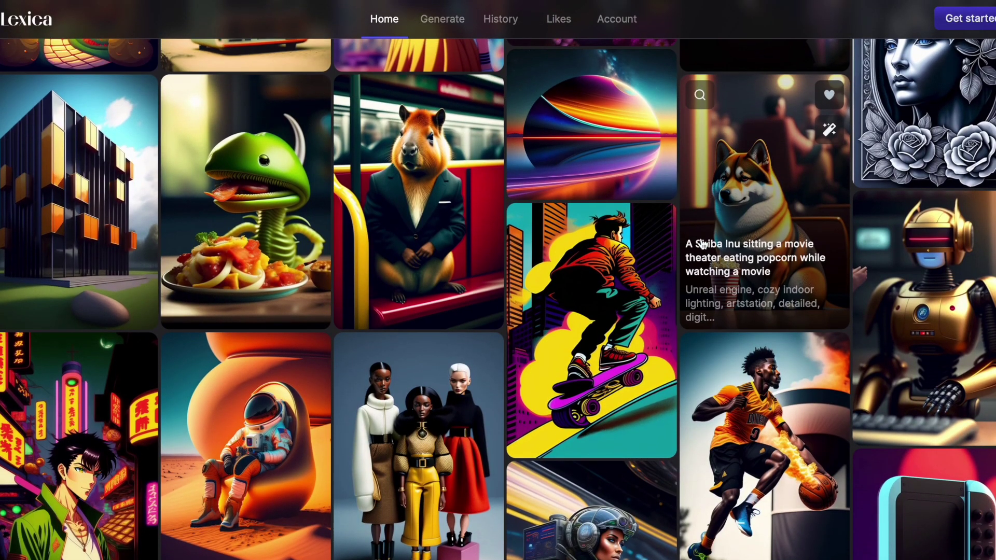
{"action": "scroll", "coordinate": [701, 243], "scroll_direction": "up", "scroll_amount": 1}
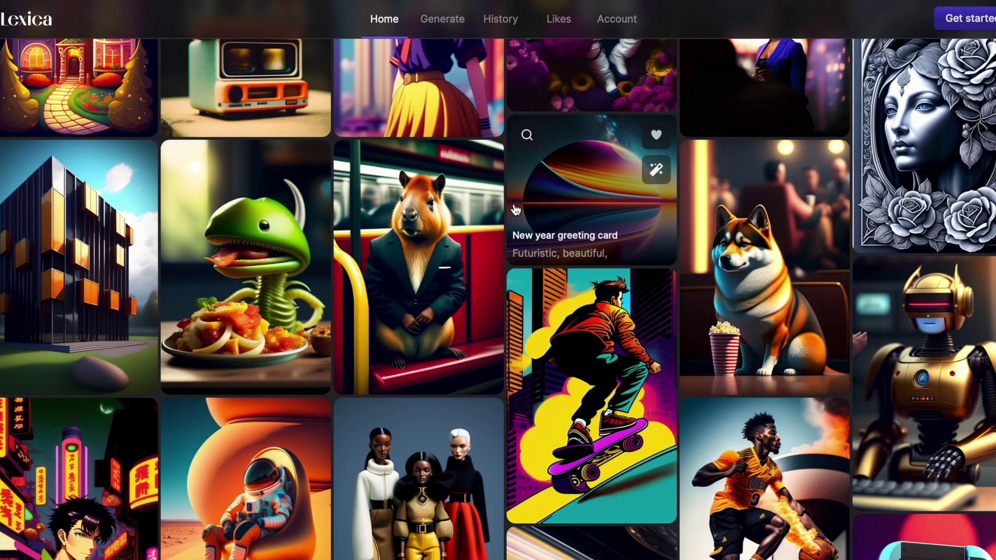
{"action": "scroll", "coordinate": [460, 273], "scroll_direction": "down", "scroll_amount": 15}
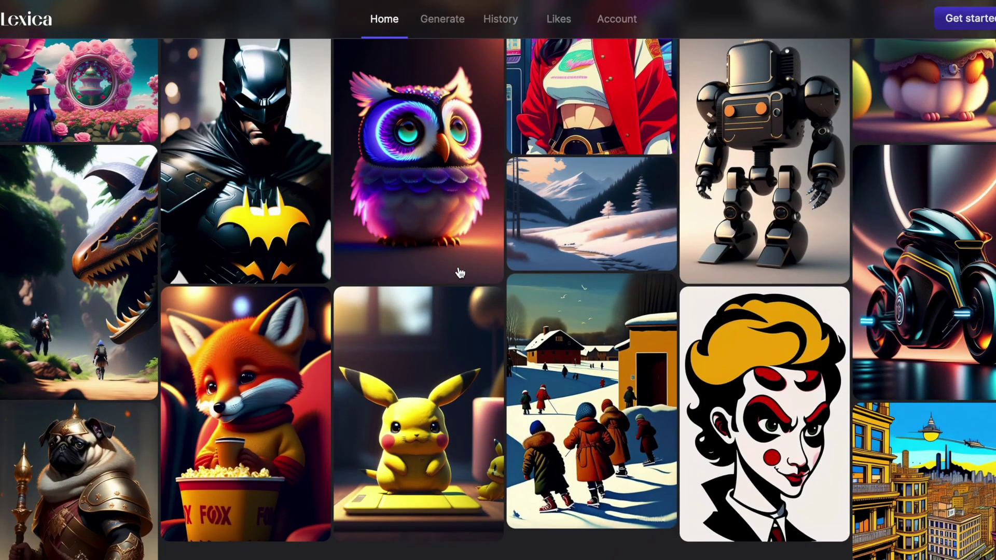
{"action": "scroll", "coordinate": [459, 273], "scroll_direction": "down", "scroll_amount": 4}
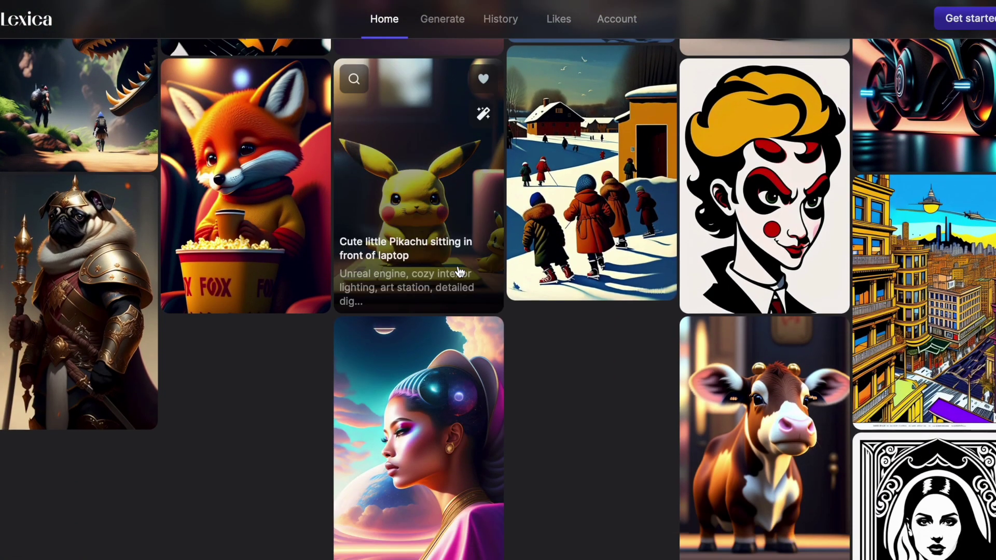
{"action": "scroll", "coordinate": [458, 266], "scroll_direction": "up", "scroll_amount": 3}
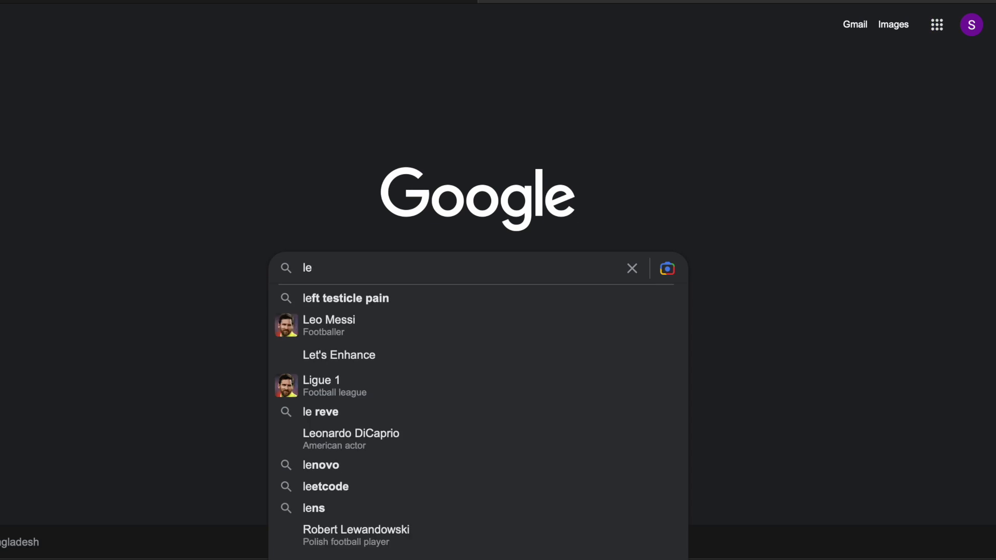
{"action": "type", "text": "ica"}
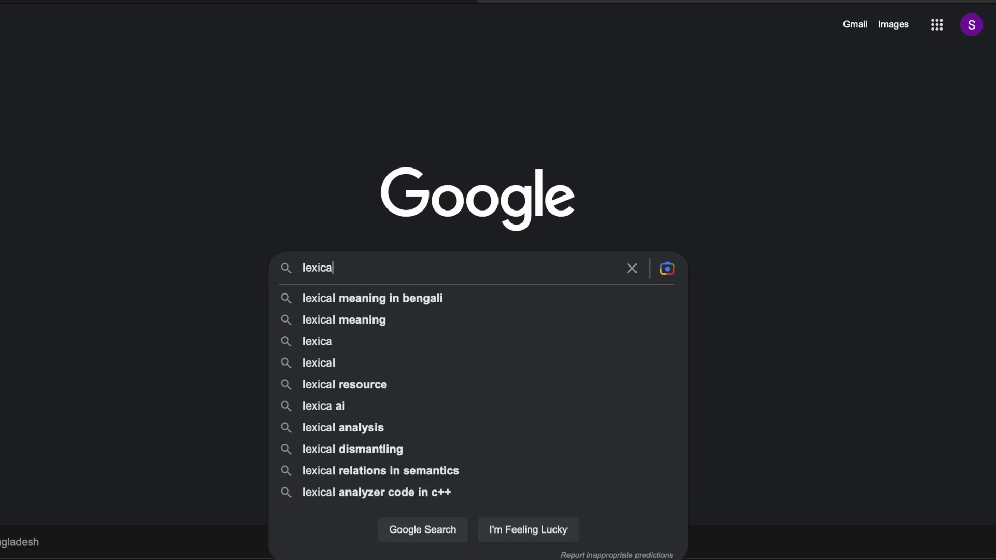
{"action": "type", "text": "."}
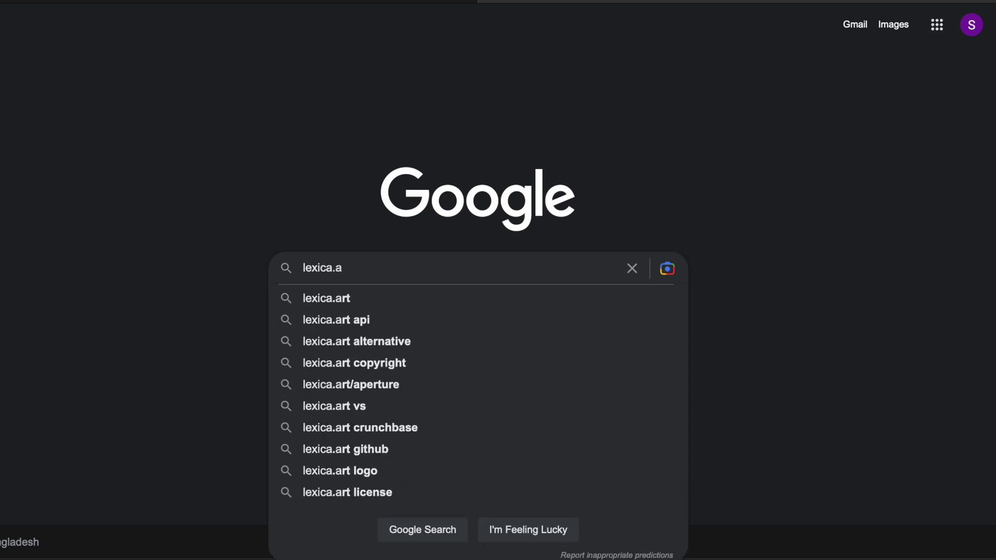
{"action": "type", "text": "art"}
{"action": "key", "text": "Return"}
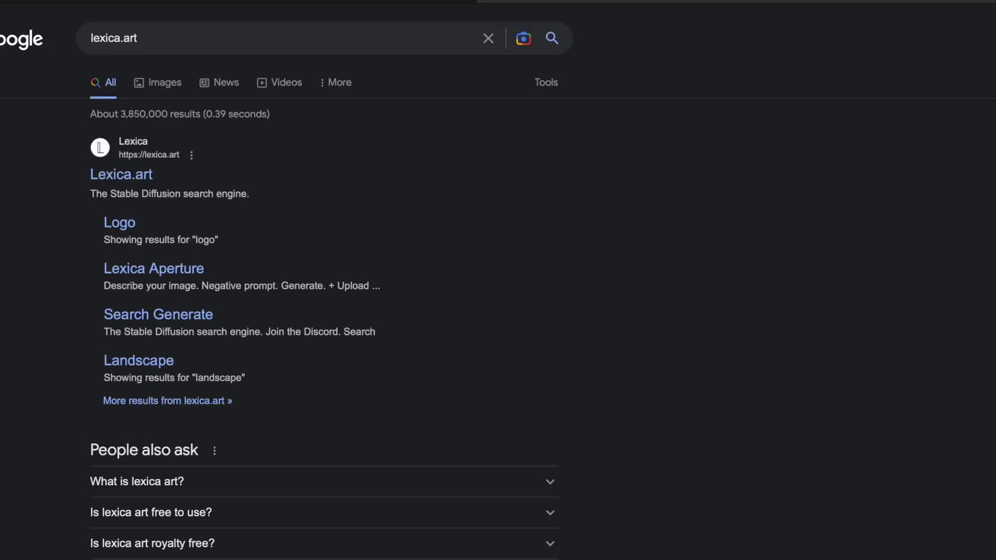
{"action": "left_click", "coordinate": [123, 179]}
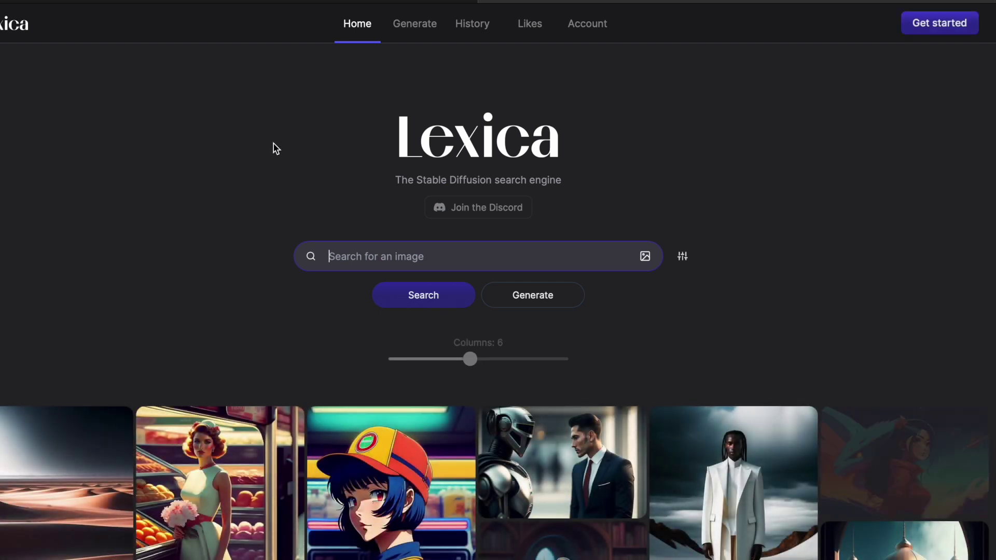
Step: Scroll through the Lexica home gallery to locate the Cute little Pikachu image
{"action": "scroll", "coordinate": [275, 149], "scroll_direction": "down", "scroll_amount": 10}
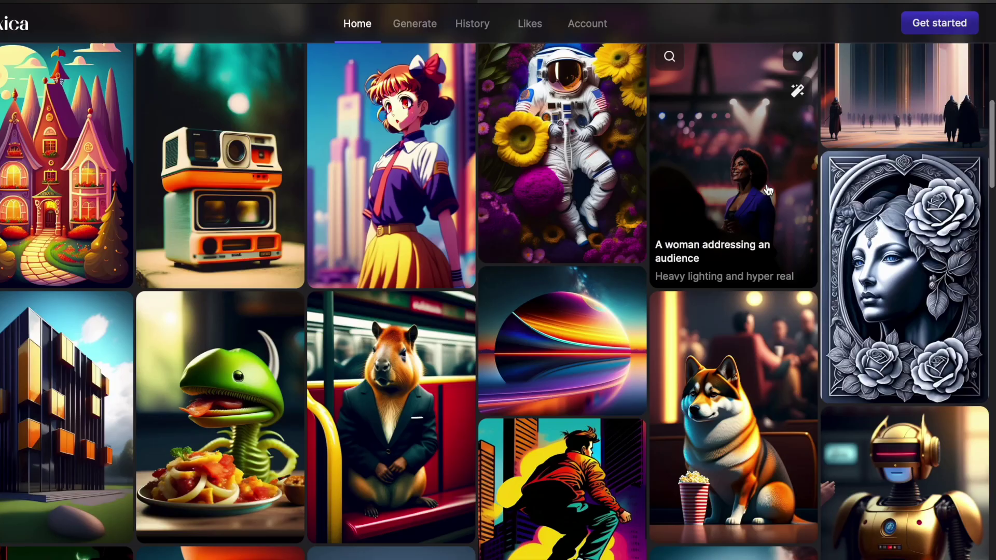
{"action": "scroll", "coordinate": [766, 183], "scroll_direction": "up", "scroll_amount": 2}
{"action": "scroll", "coordinate": [766, 182], "scroll_direction": "down", "scroll_amount": 2}
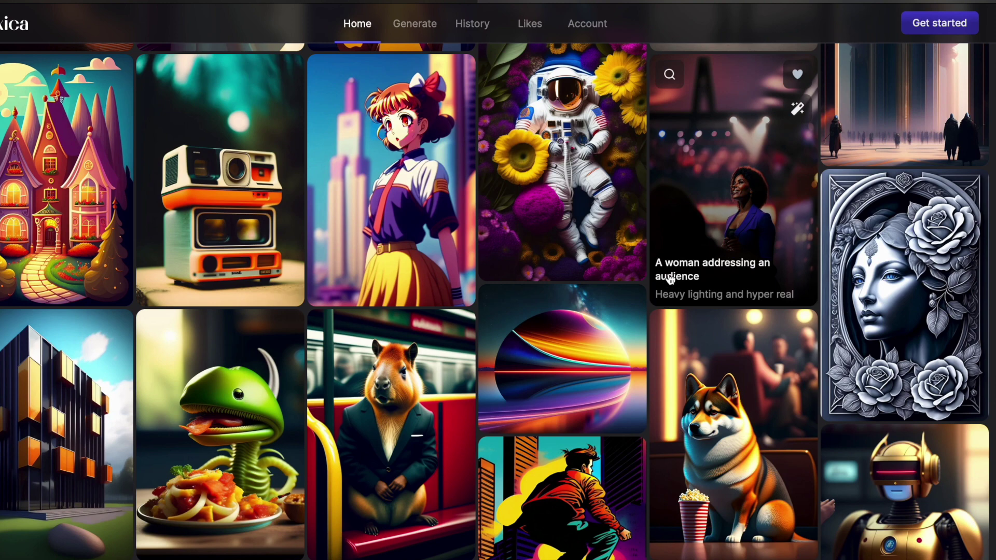
{"action": "scroll", "coordinate": [672, 247], "scroll_direction": "down", "scroll_amount": 4}
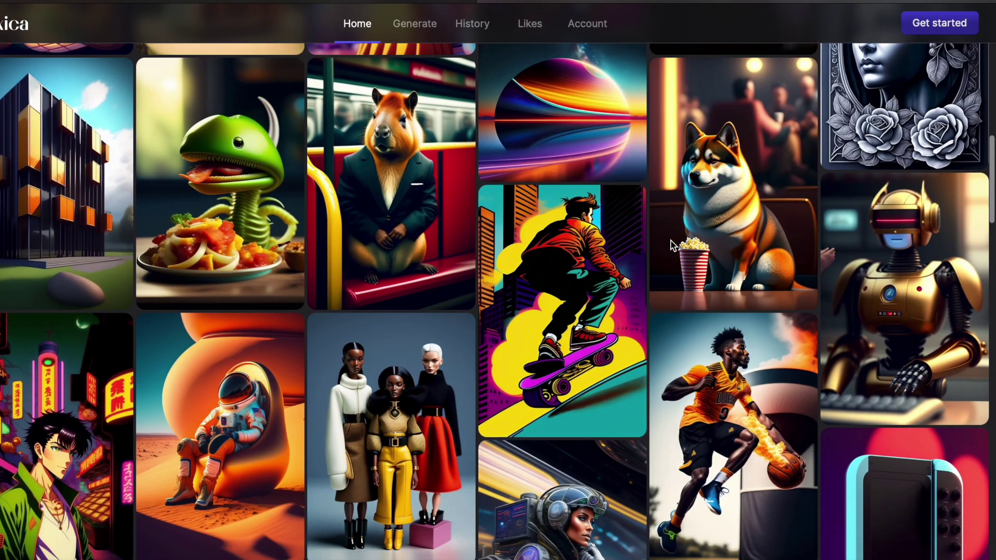
{"action": "scroll", "coordinate": [671, 245], "scroll_direction": "down", "scroll_amount": 1}
{"action": "scroll", "coordinate": [672, 245], "scroll_direction": "up", "scroll_amount": 1}
{"action": "scroll", "coordinate": [673, 245], "scroll_direction": "up", "scroll_amount": 1}
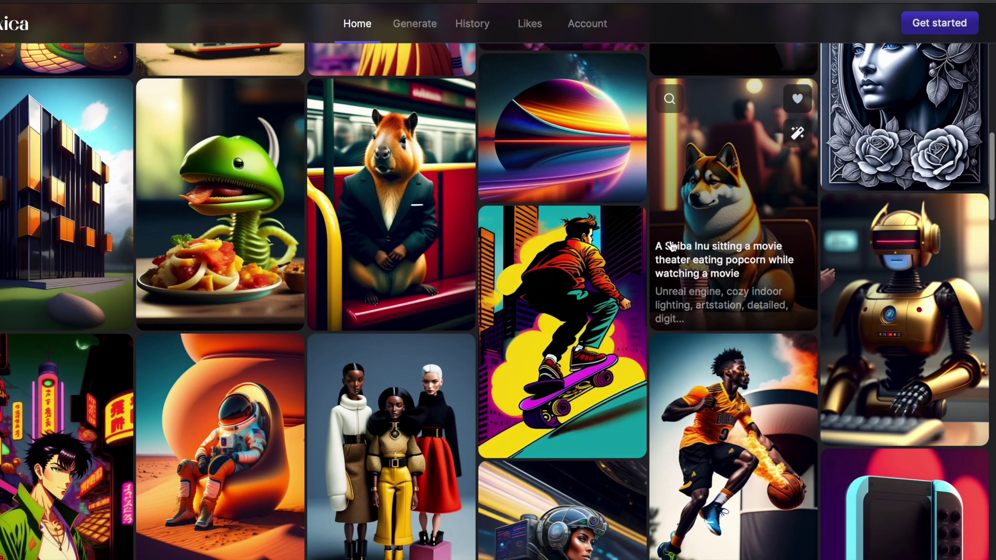
{"action": "scroll", "coordinate": [672, 246], "scroll_direction": "up", "scroll_amount": 3}
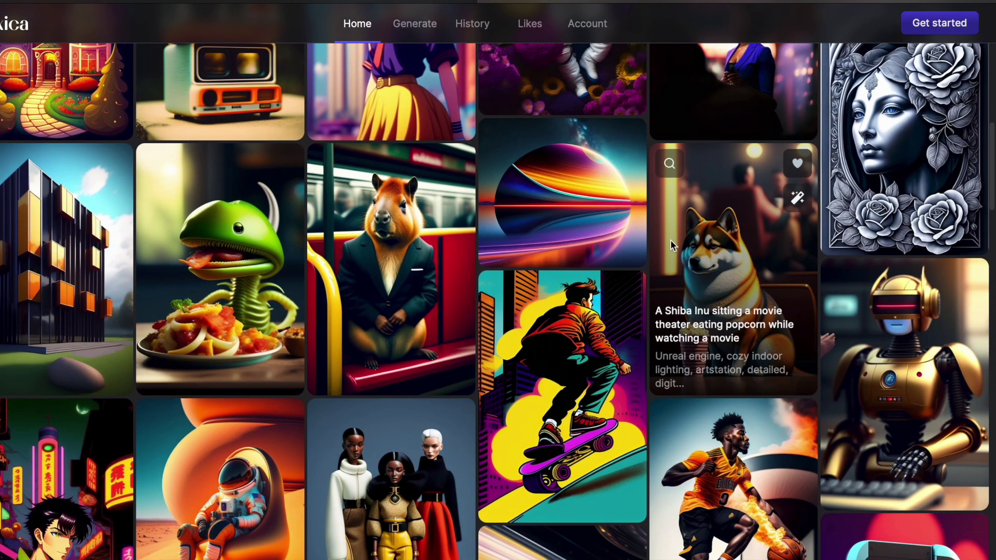
{"action": "scroll", "coordinate": [433, 275], "scroll_direction": "down", "scroll_amount": 15}
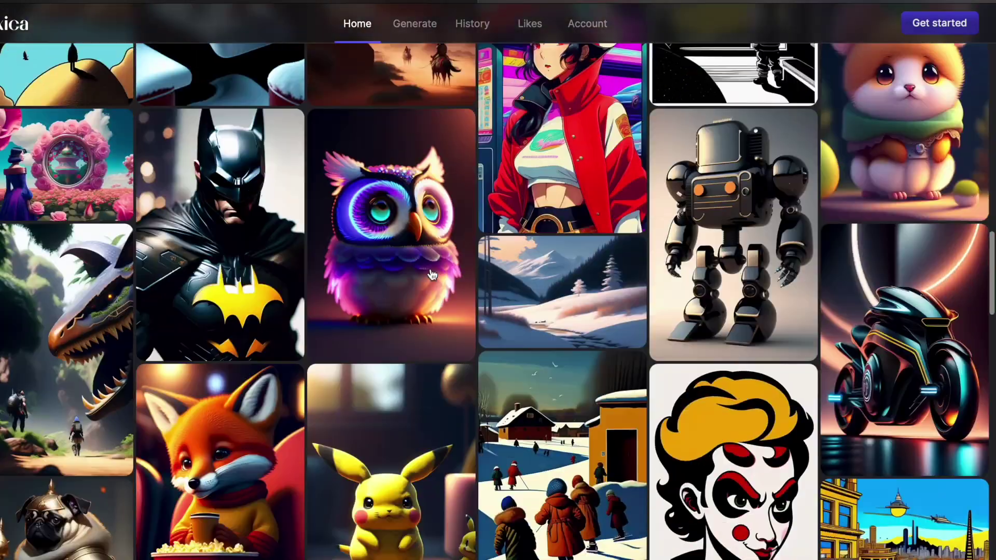
{"action": "scroll", "coordinate": [432, 275], "scroll_direction": "down", "scroll_amount": 4}
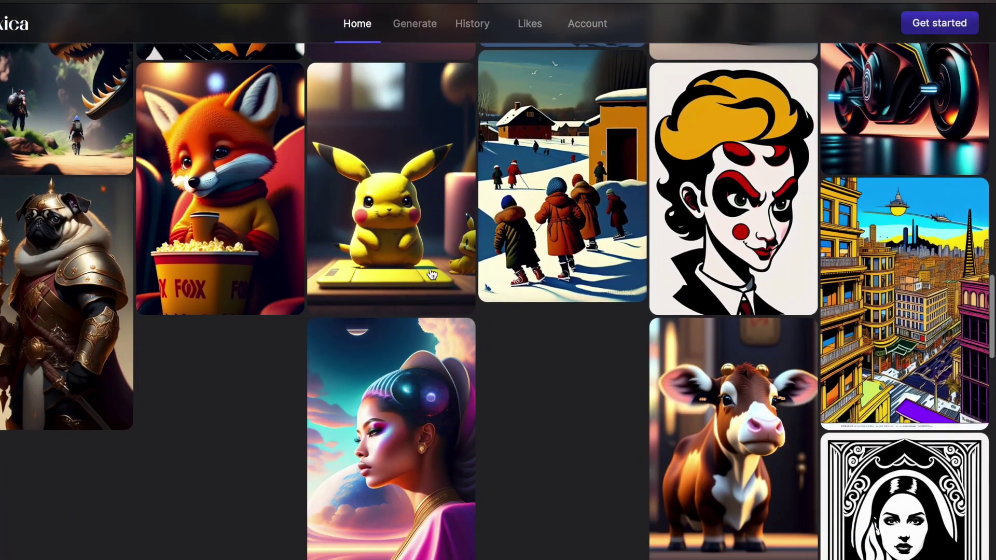
{"action": "scroll", "coordinate": [434, 271], "scroll_direction": "up", "scroll_amount": 3}
Step: View the Pikachu image's prompt details, then close them to return to the home page
{"action": "left_click", "coordinate": [394, 280]}
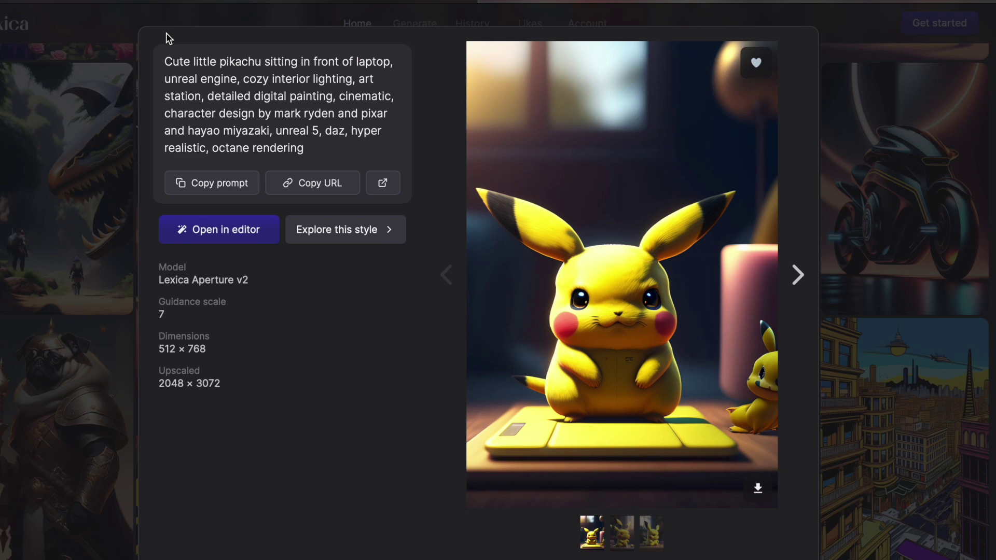
{"action": "left_click", "coordinate": [127, 139]}
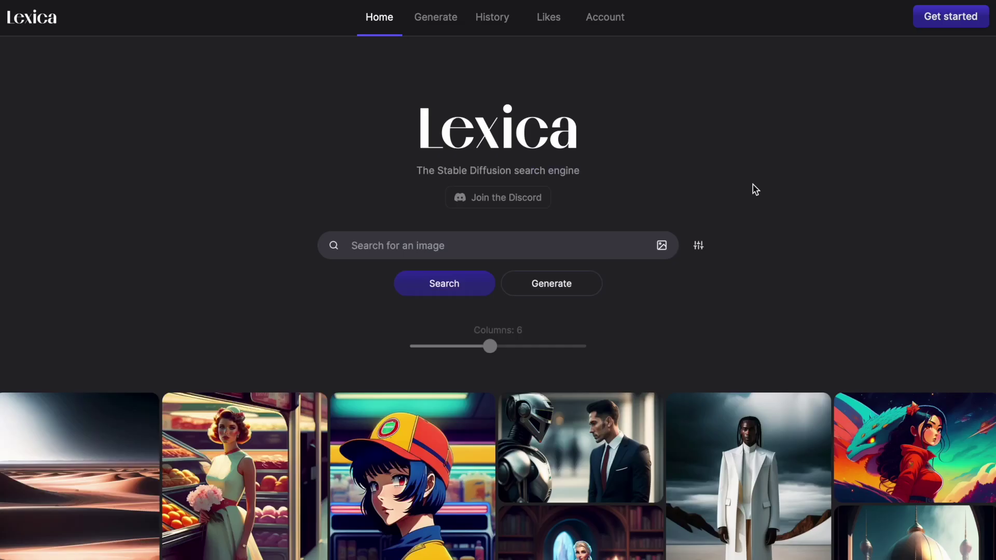
Step: Search Lexica's image gallery for 'dog'
{"action": "left_click", "coordinate": [445, 245]}
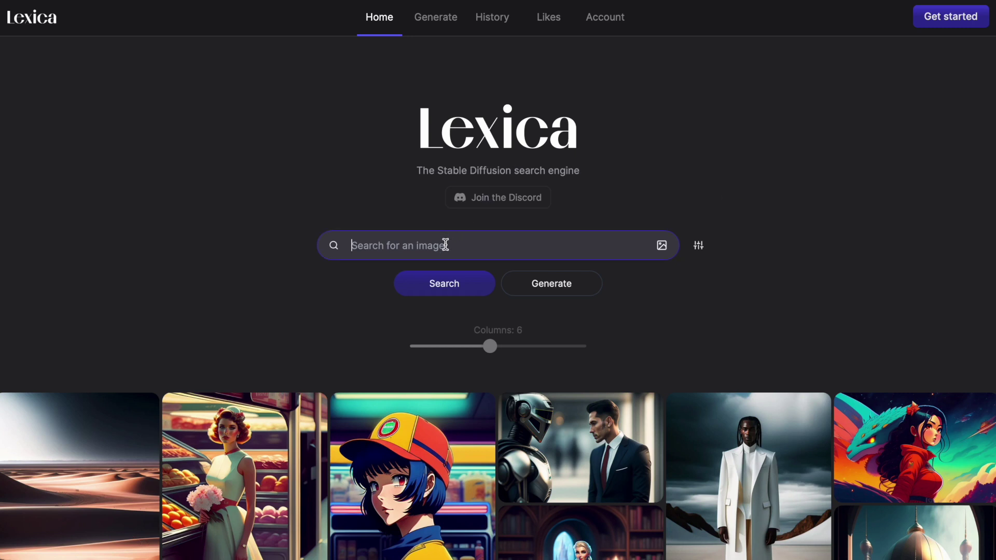
{"action": "type", "text": "dog"}
{"action": "key", "text": "Return"}
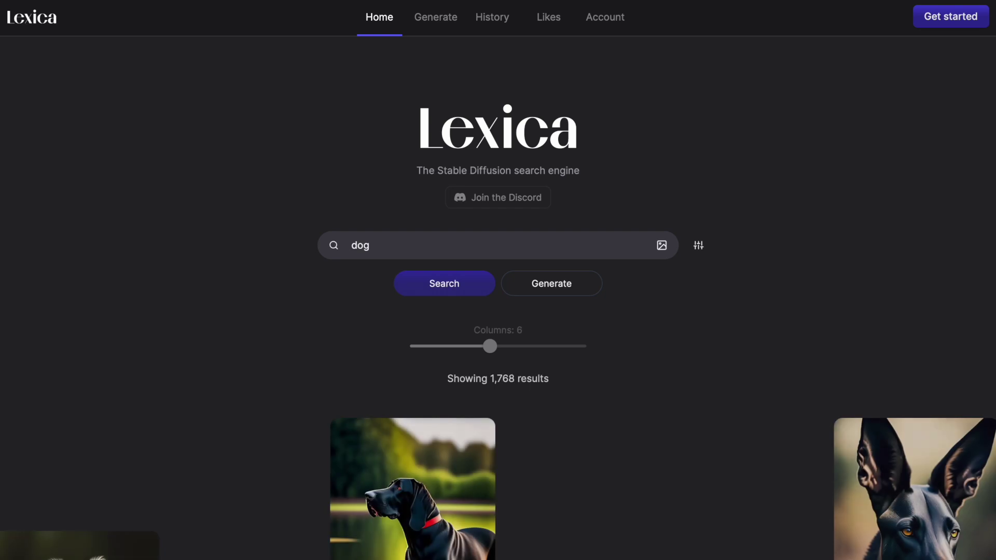
Step: Browse the 1,768 dog search results
{"action": "scroll", "coordinate": [275, 337], "scroll_direction": "down", "scroll_amount": 1}
{"action": "scroll", "coordinate": [273, 338], "scroll_direction": "down", "scroll_amount": 3}
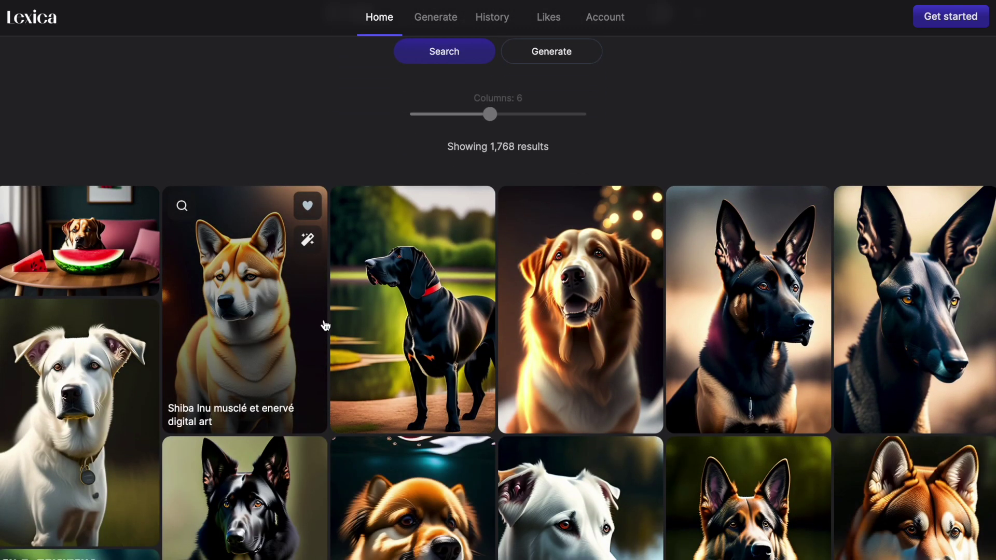
{"action": "scroll", "coordinate": [538, 348], "scroll_direction": "down", "scroll_amount": 3}
{"action": "scroll", "coordinate": [539, 347], "scroll_direction": "down", "scroll_amount": 7}
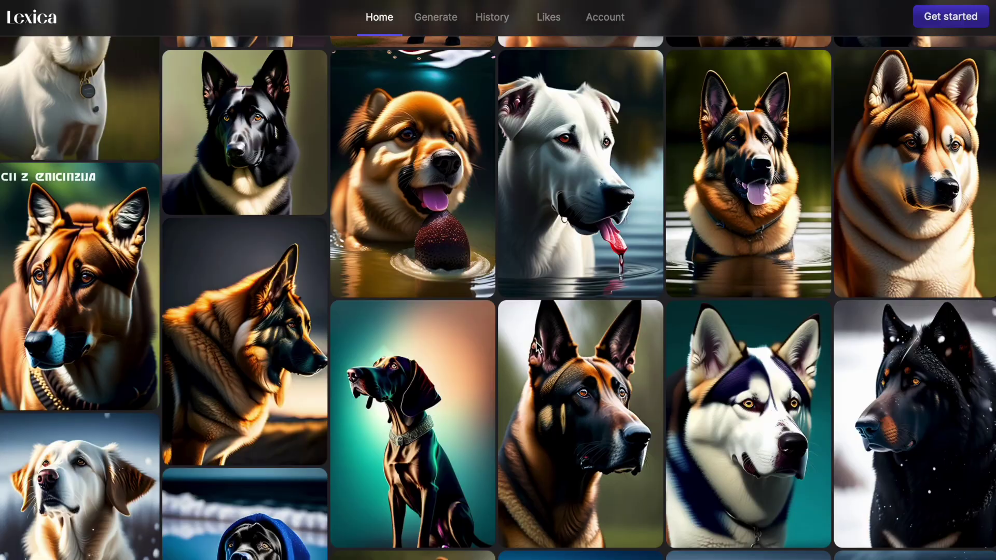
{"action": "scroll", "coordinate": [537, 347], "scroll_direction": "down", "scroll_amount": 2}
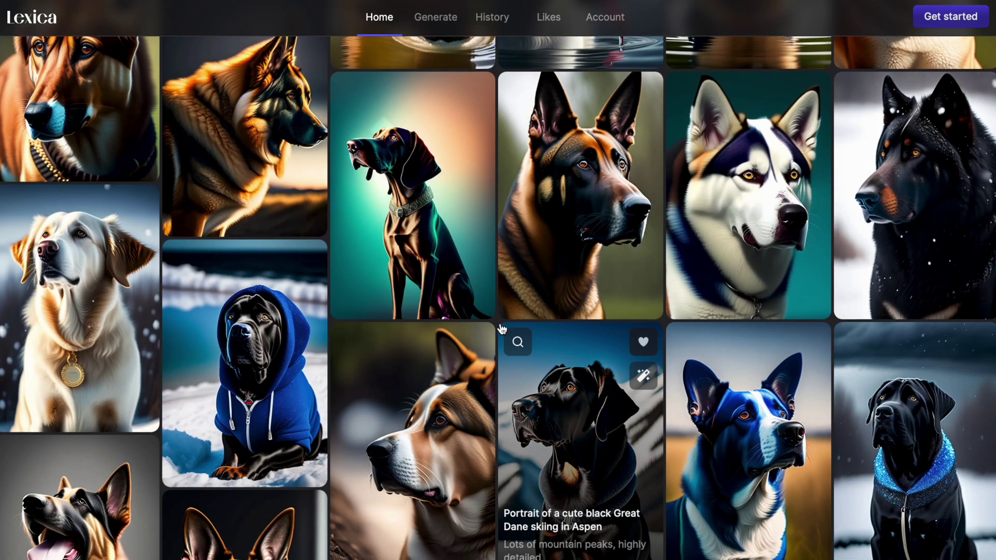
{"action": "scroll", "coordinate": [502, 348], "scroll_direction": "down", "scroll_amount": 2}
{"action": "scroll", "coordinate": [501, 328], "scroll_direction": "down", "scroll_amount": 2}
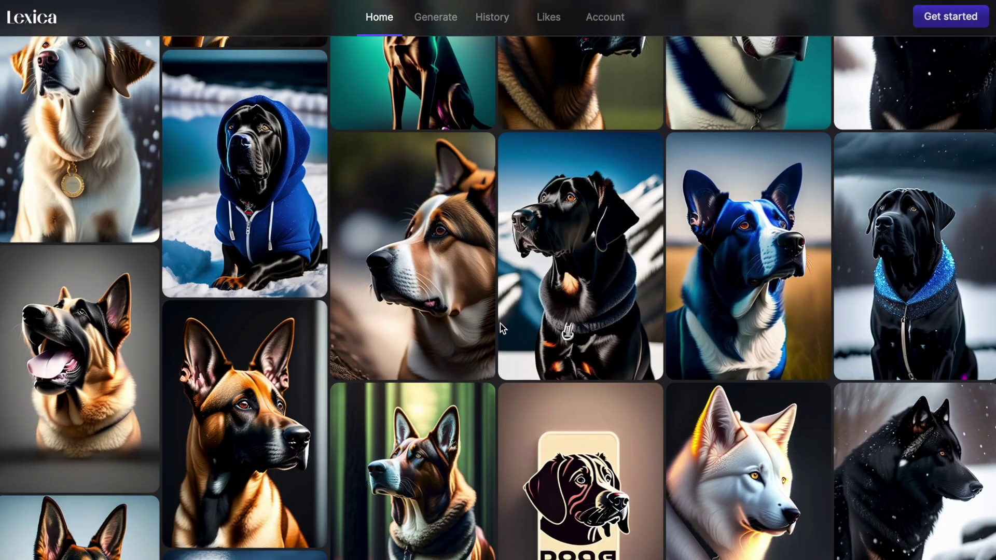
{"action": "scroll", "coordinate": [501, 328], "scroll_direction": "up", "scroll_amount": 15}
{"action": "scroll", "coordinate": [501, 328], "scroll_direction": "up", "scroll_amount": 4}
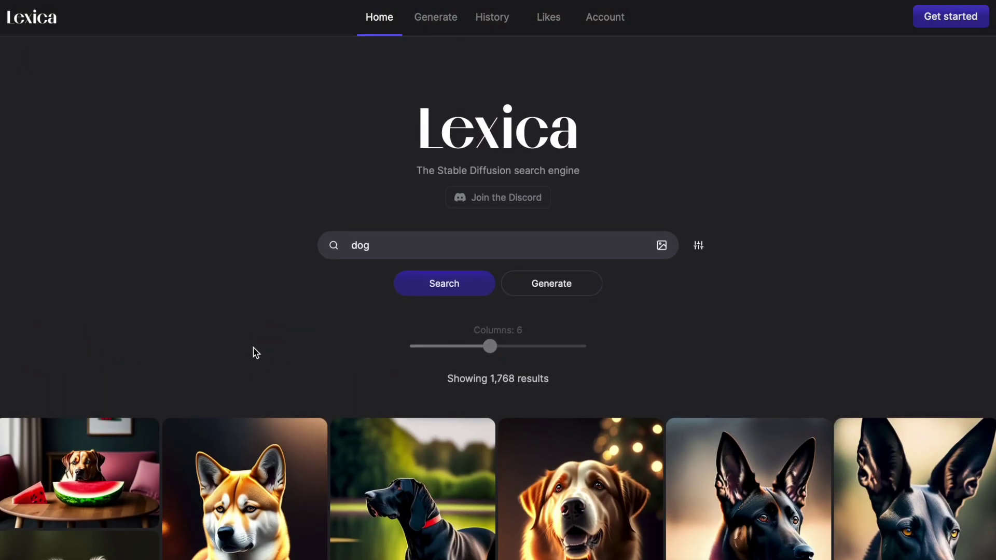
{"action": "scroll", "coordinate": [164, 398], "scroll_direction": "down", "scroll_amount": 2}
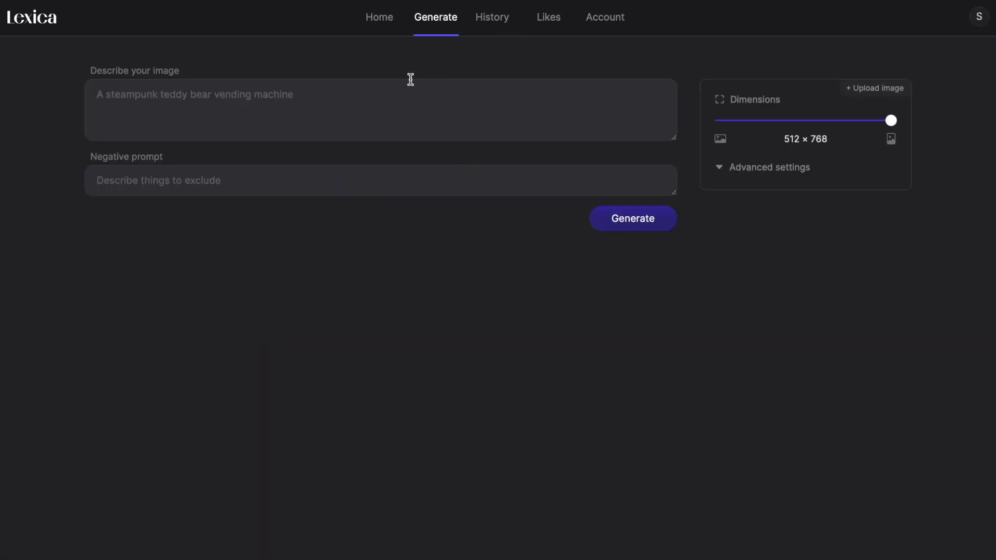
Step: Enter the image description 'a dog with Spiderman outfit sitting on a tall building'
{"action": "left_click", "coordinate": [282, 106]}
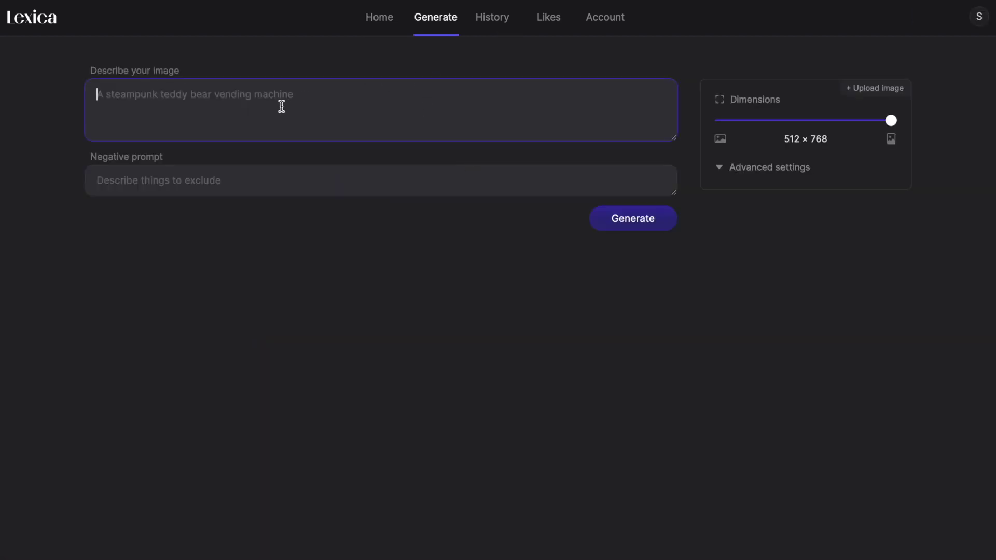
{"action": "type", "text": "a dog"}
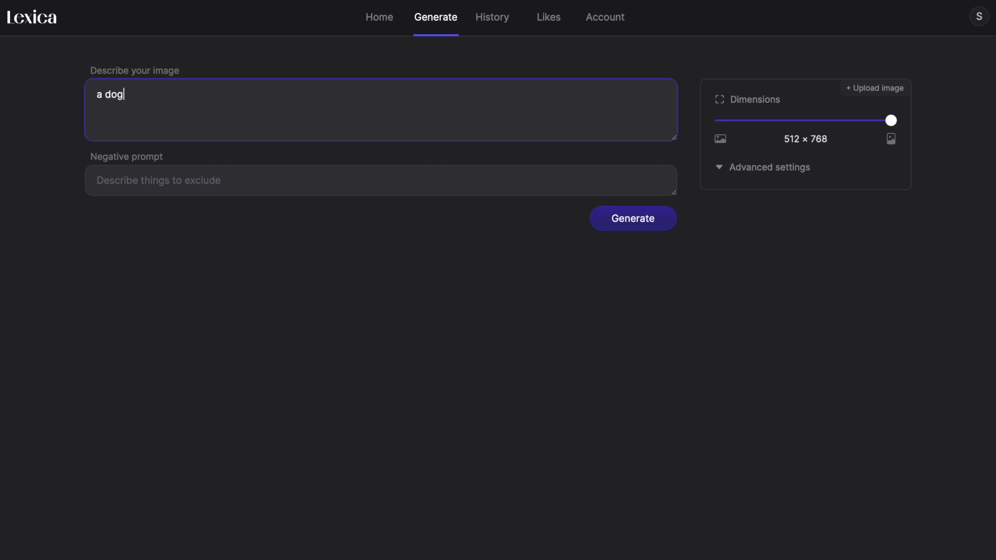
{"action": "type", "text": " with spiderman outfit sitting o"}
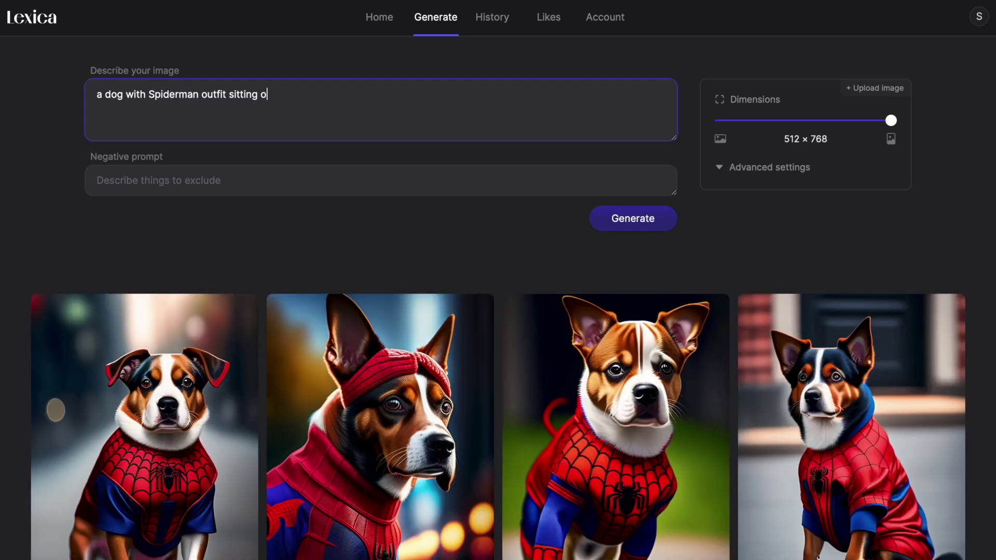
{"action": "type", "text": "n a tall building"}
Step: Generate the Spiderman-dog images and review the four finished results
{"action": "key", "text": "Return"}
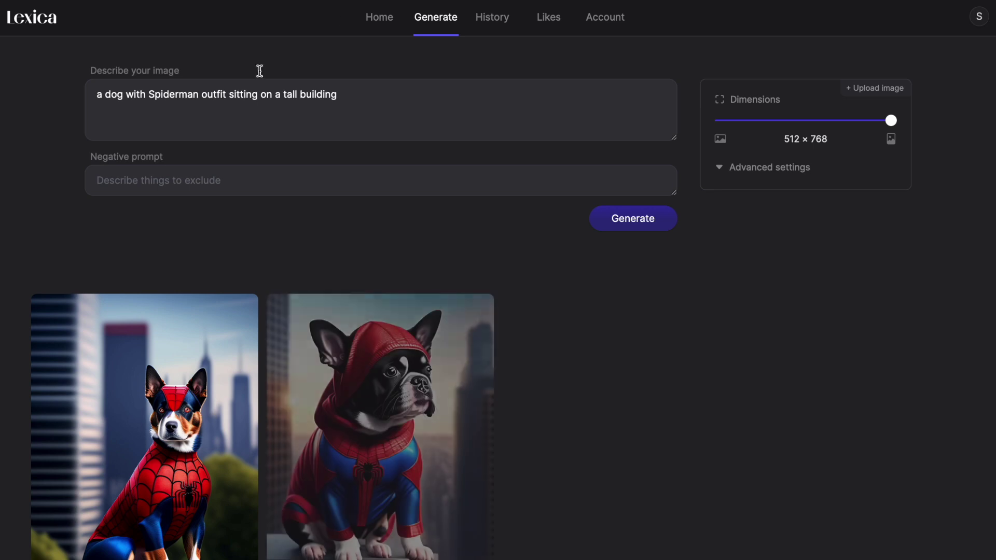
{"action": "scroll", "coordinate": [362, 200], "scroll_direction": "down", "scroll_amount": 2}
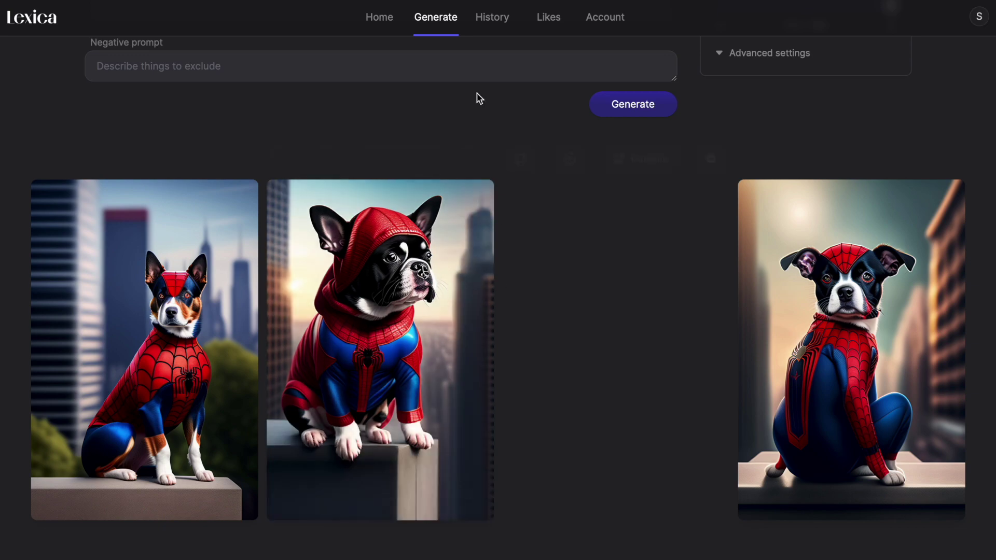
{"action": "scroll", "coordinate": [463, 124], "scroll_direction": "down", "scroll_amount": 4}
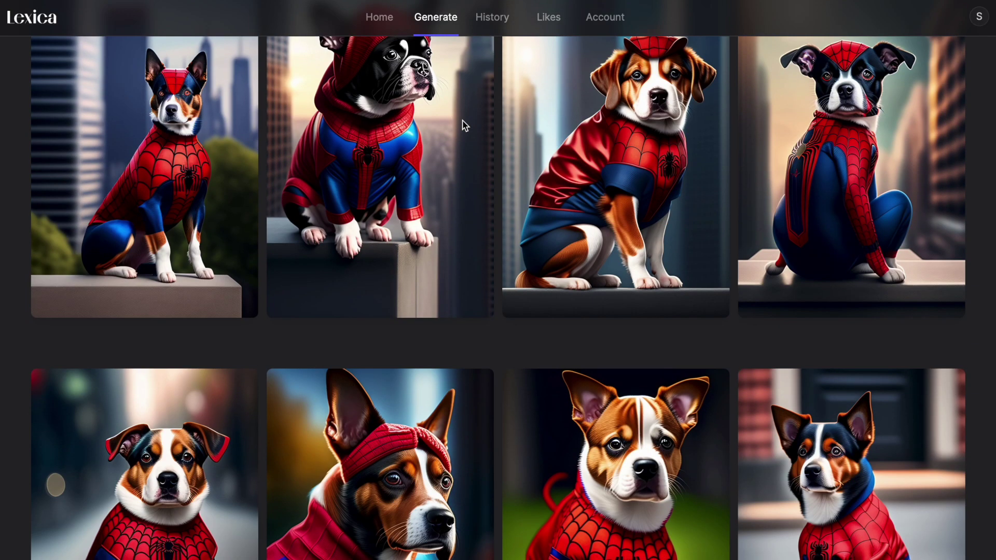
{"action": "scroll", "coordinate": [463, 125], "scroll_direction": "down", "scroll_amount": 5}
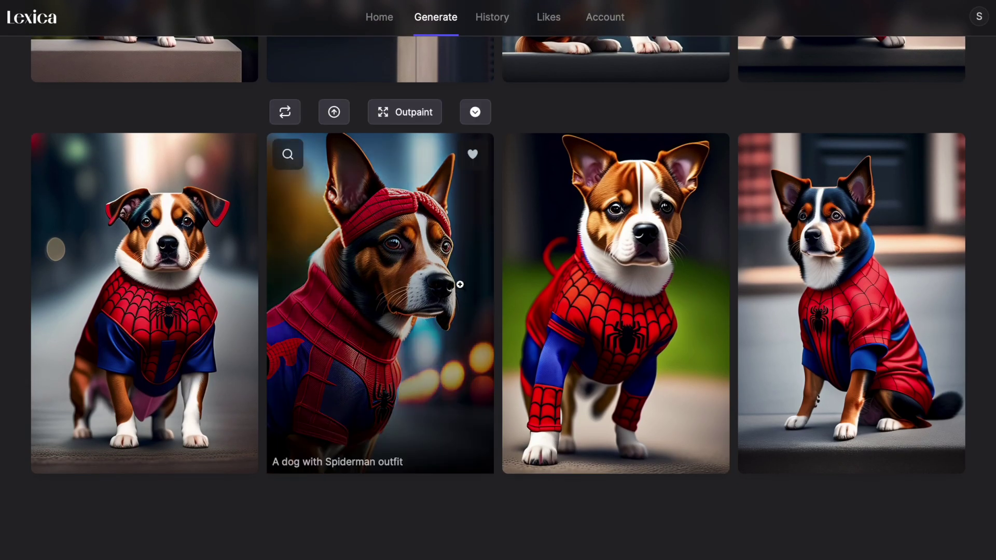
{"action": "scroll", "coordinate": [459, 285], "scroll_direction": "up", "scroll_amount": 9}
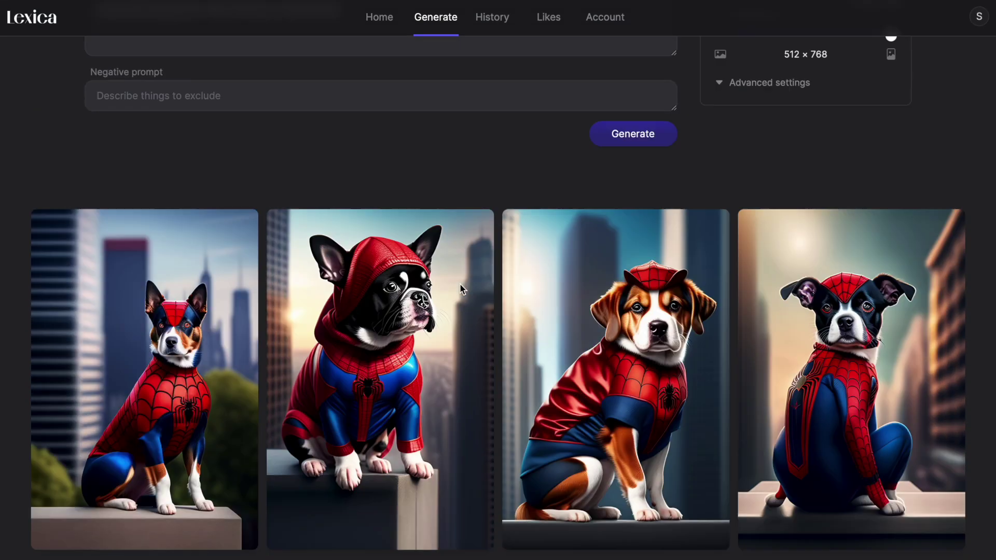
{"action": "scroll", "coordinate": [460, 285], "scroll_direction": "down", "scroll_amount": 4}
Step: Add 'black dog' as the negative prompt and regenerate the images
{"action": "scroll", "coordinate": [459, 284], "scroll_direction": "up", "scroll_amount": 3}
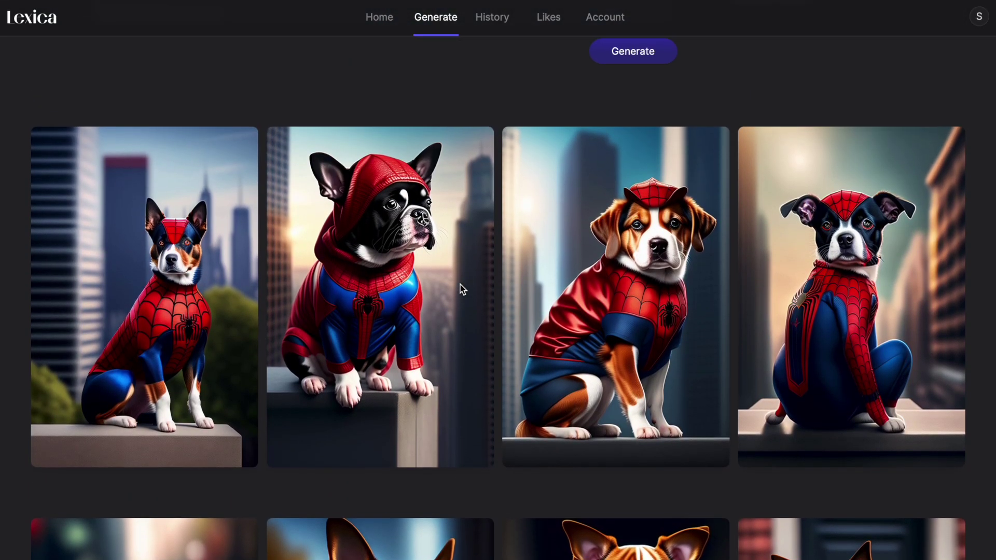
{"action": "left_click", "coordinate": [224, 83]}
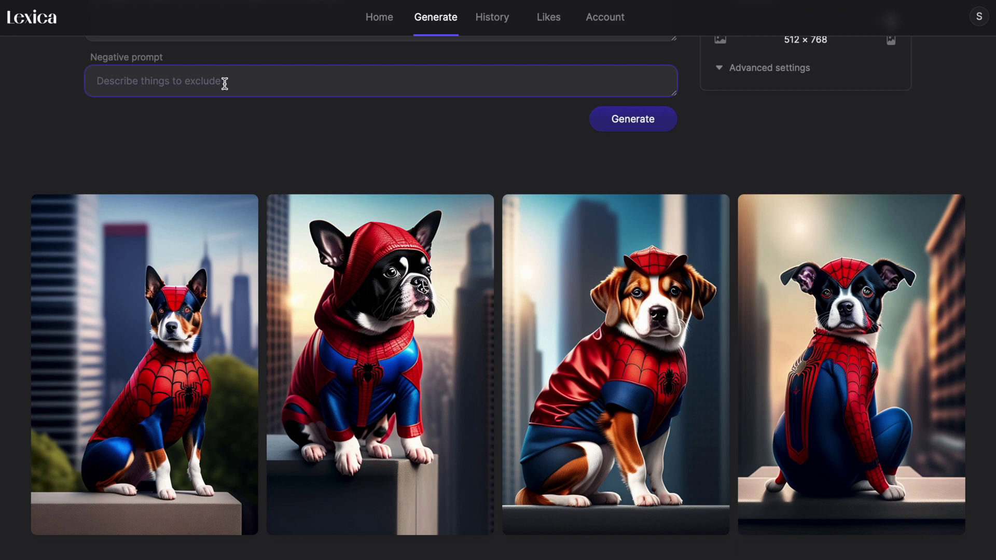
{"action": "type", "text": "blac"}
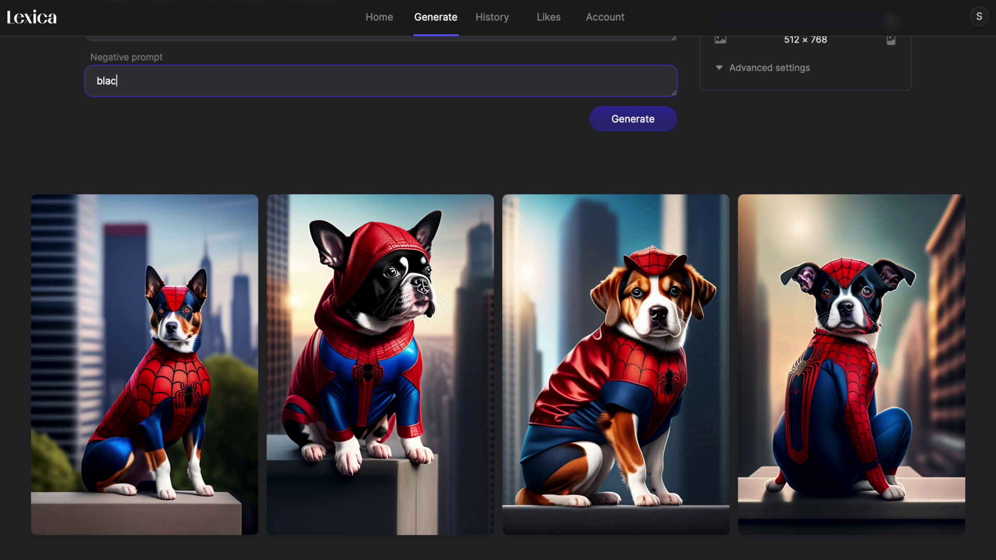
{"action": "type", "text": "k dog"}
{"action": "left_click", "coordinate": [651, 128]}
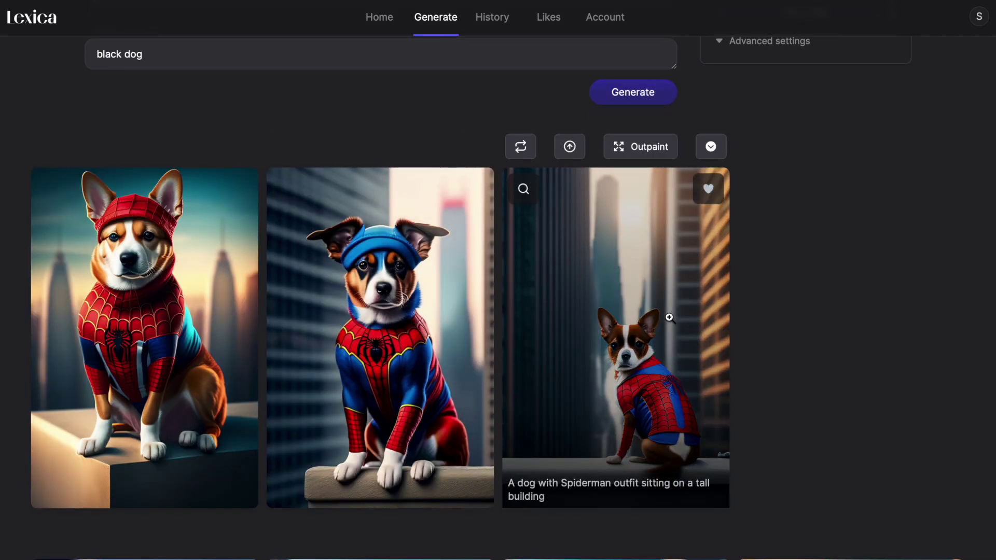
{"action": "scroll", "coordinate": [668, 317], "scroll_direction": "up", "scroll_amount": 1}
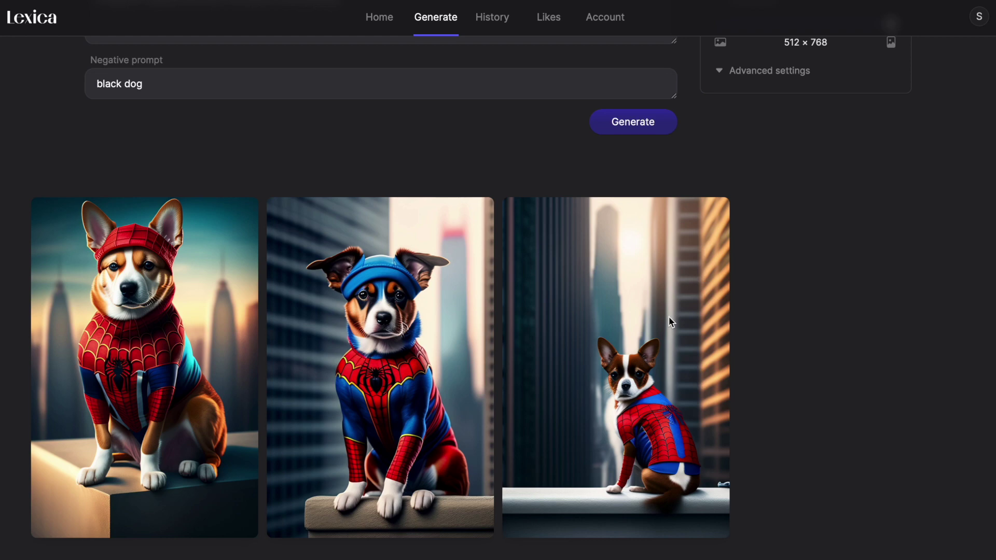
{"action": "mouse_move", "coordinate": [574, 282]}
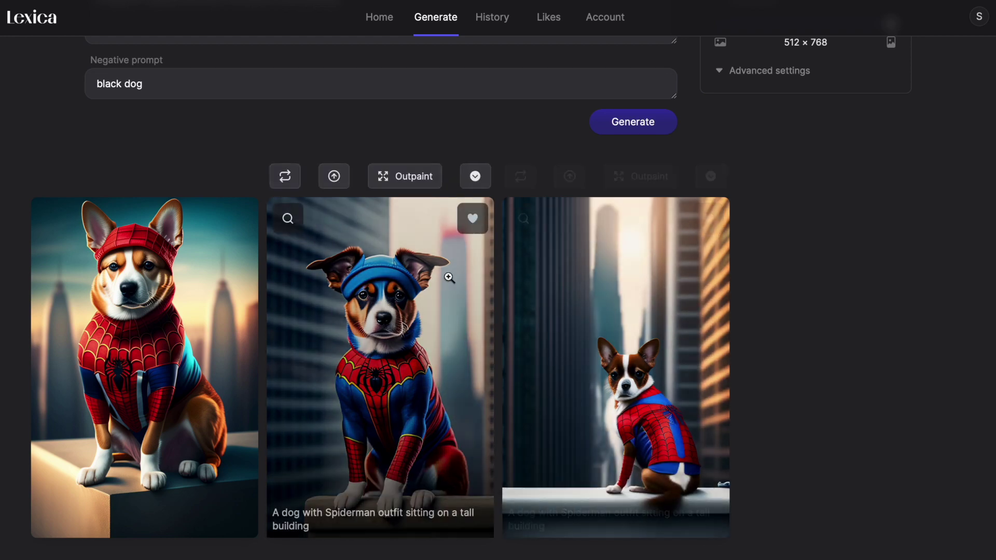
{"action": "left_click", "coordinate": [446, 276]}
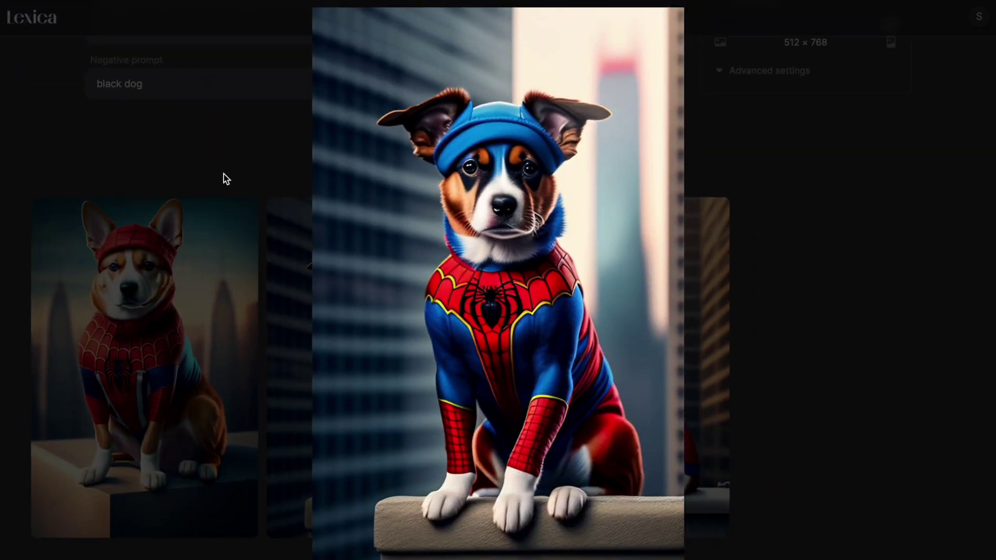
{"action": "left_click", "coordinate": [223, 177]}
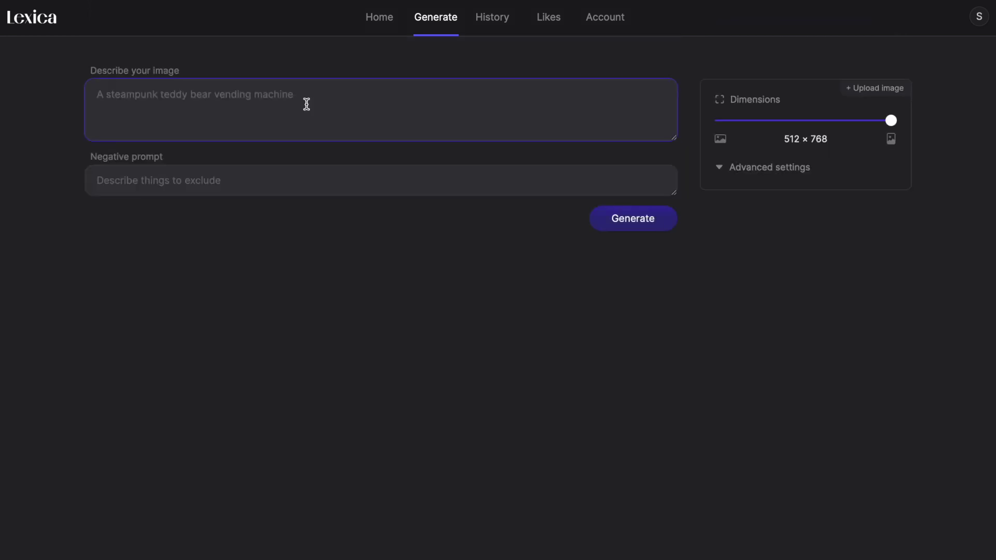
Step: Start a new image description: 'a spaceship about to launch'
{"action": "type", "text": "a s"}
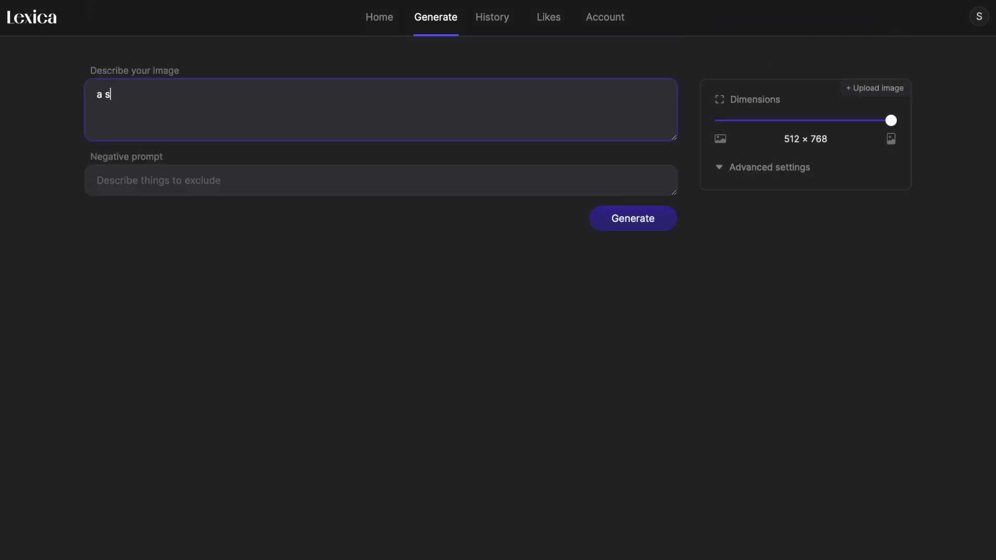
{"action": "type", "text": "pacesh"}
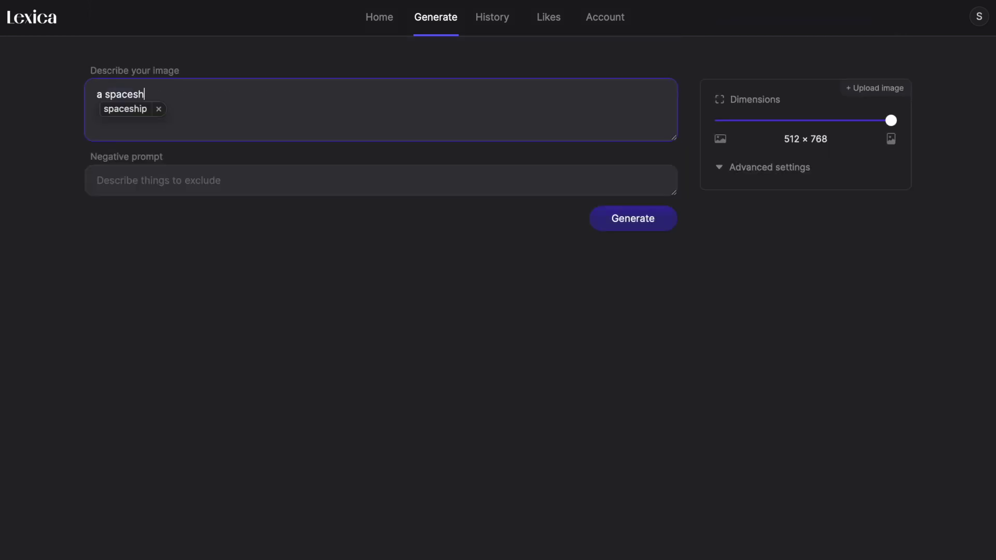
{"action": "type", "text": "ip about to lau"}
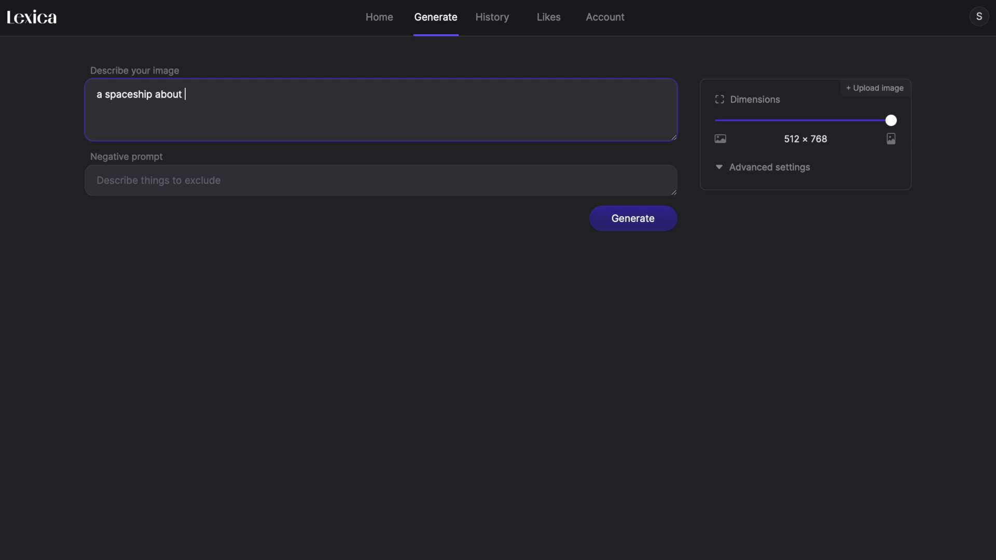
{"action": "type", "text": "nch in Finland"}
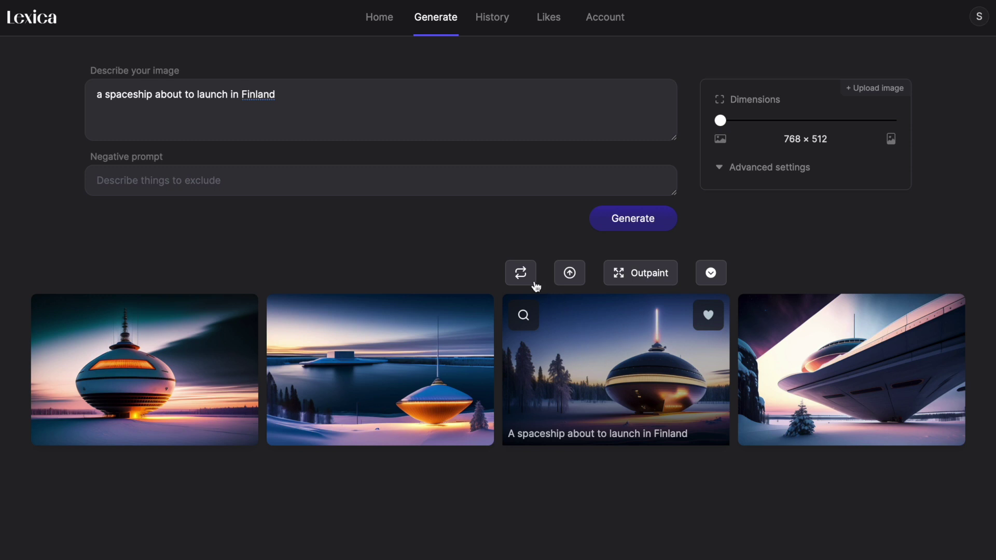
Step: Create variations of the third spaceship image and review the new row of four
{"action": "left_click", "coordinate": [528, 282]}
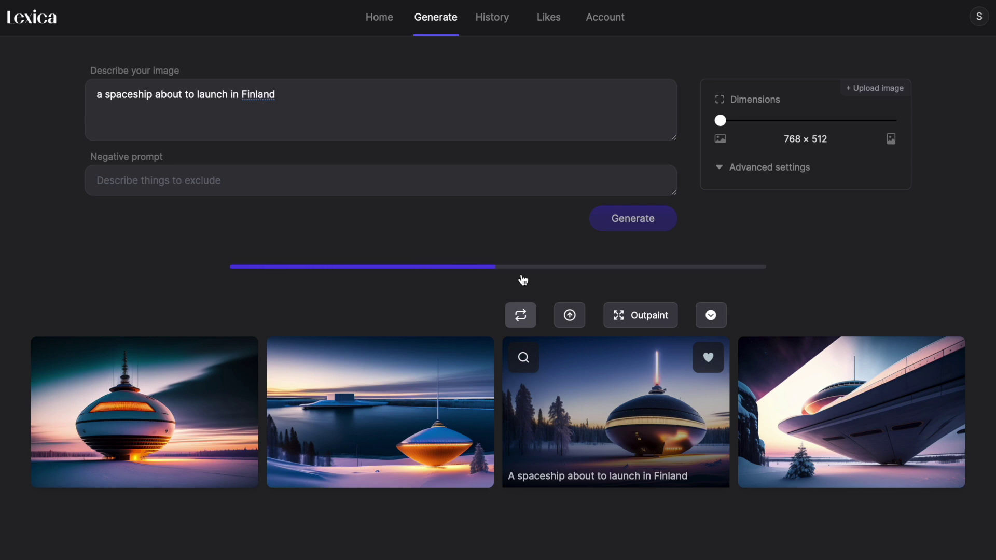
{"action": "scroll", "coordinate": [521, 275], "scroll_direction": "down", "scroll_amount": 3}
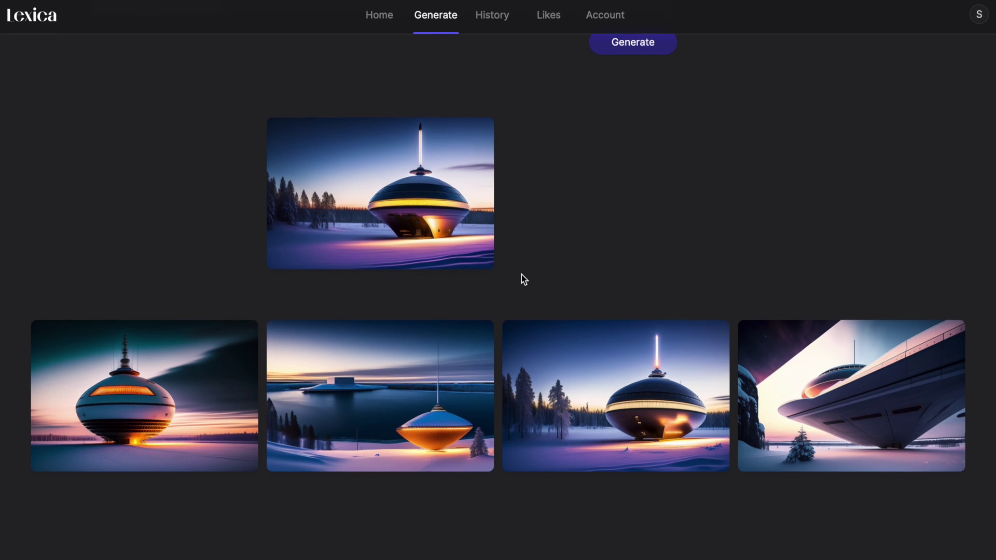
{"action": "scroll", "coordinate": [521, 275], "scroll_direction": "up", "scroll_amount": 2}
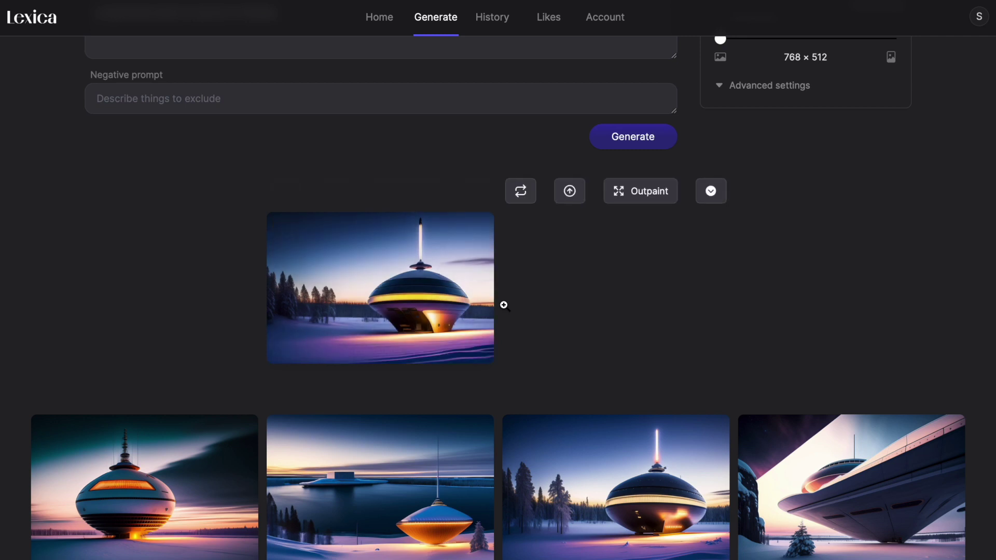
{"action": "scroll", "coordinate": [503, 303], "scroll_direction": "up", "scroll_amount": 2}
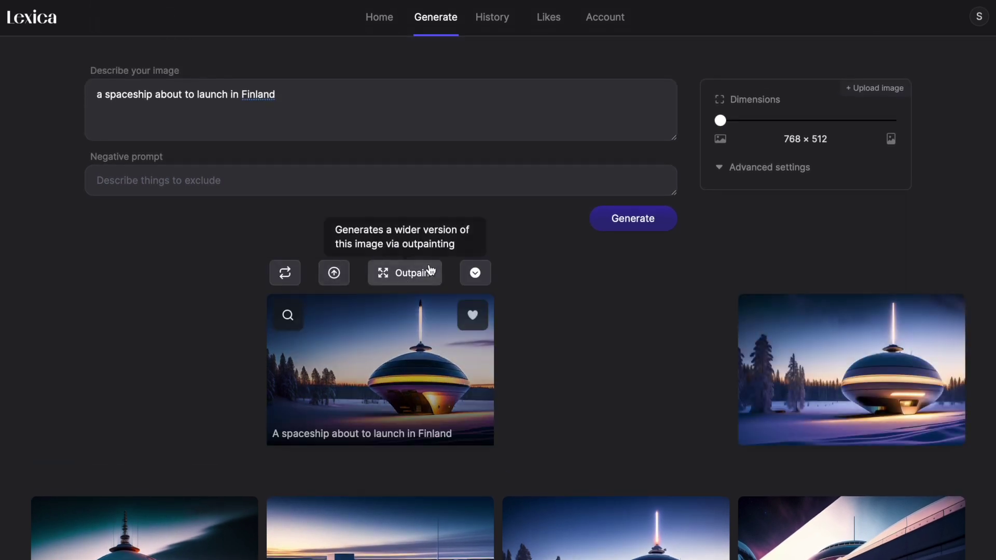
{"action": "scroll", "coordinate": [537, 453], "scroll_direction": "down", "scroll_amount": 3}
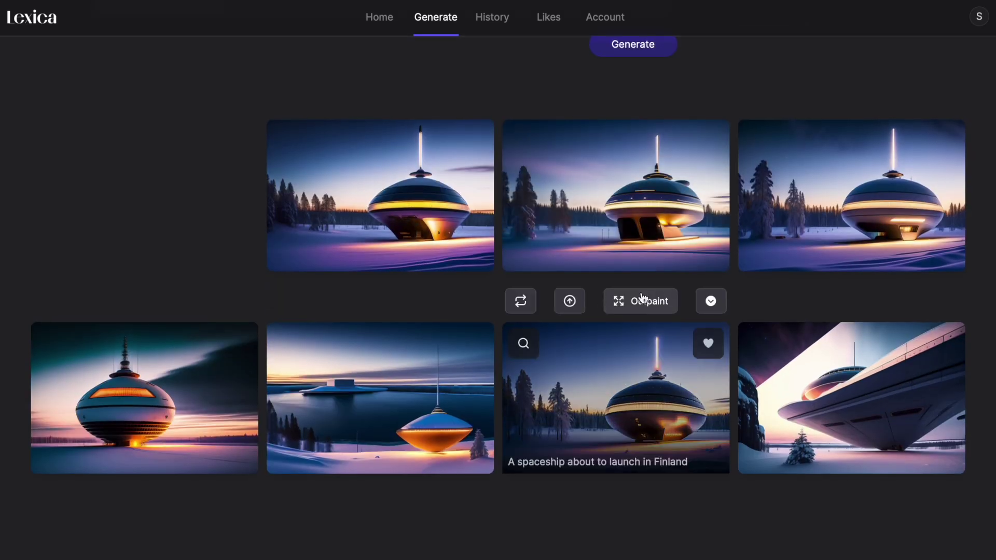
{"action": "scroll", "coordinate": [447, 82], "scroll_direction": "up", "scroll_amount": 2}
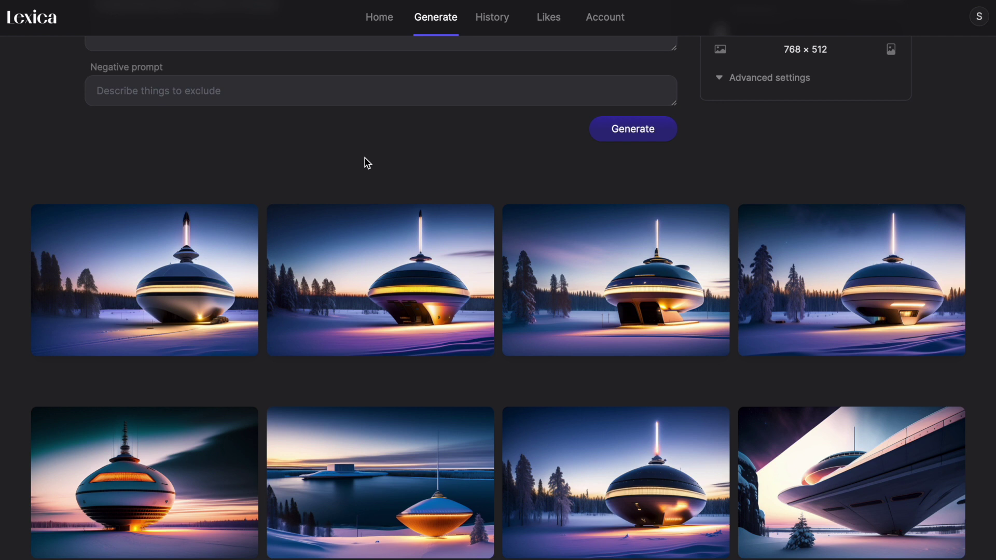
{"action": "scroll", "coordinate": [484, 155], "scroll_direction": "up", "scroll_amount": 1}
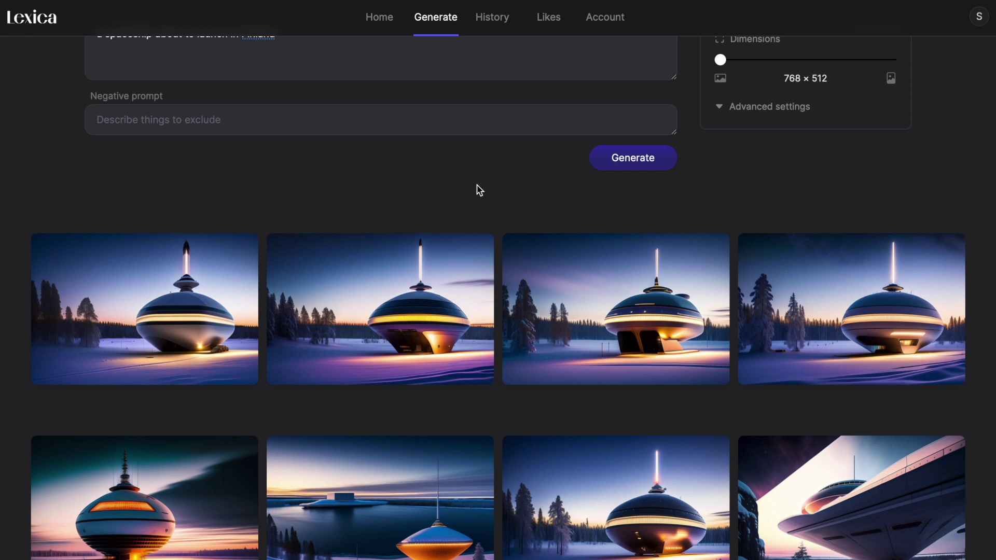
Step: Outpaint the third top-row spaceship variation, then view the generated images in History
{"action": "scroll", "coordinate": [475, 183], "scroll_direction": "down", "scroll_amount": 2}
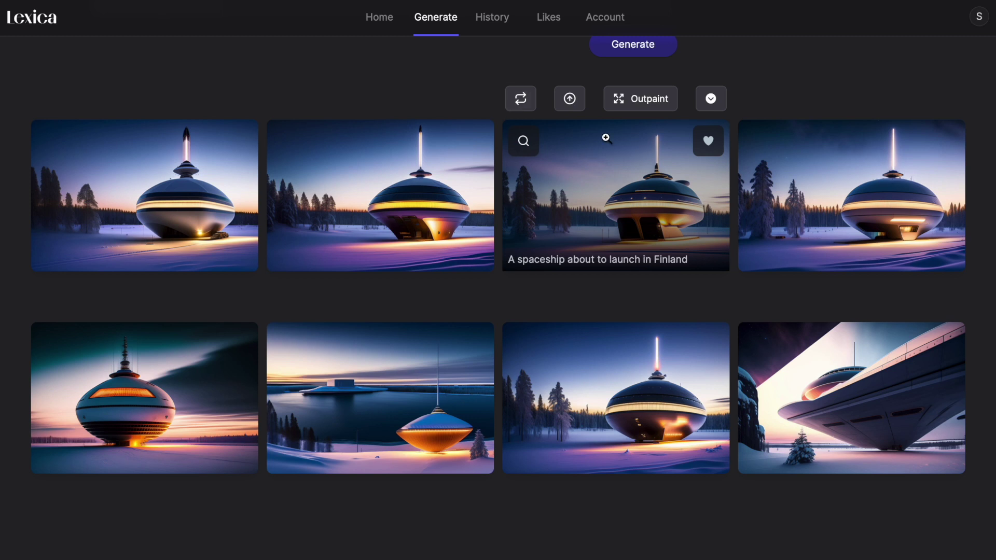
{"action": "scroll", "coordinate": [639, 105], "scroll_direction": "up", "scroll_amount": 2}
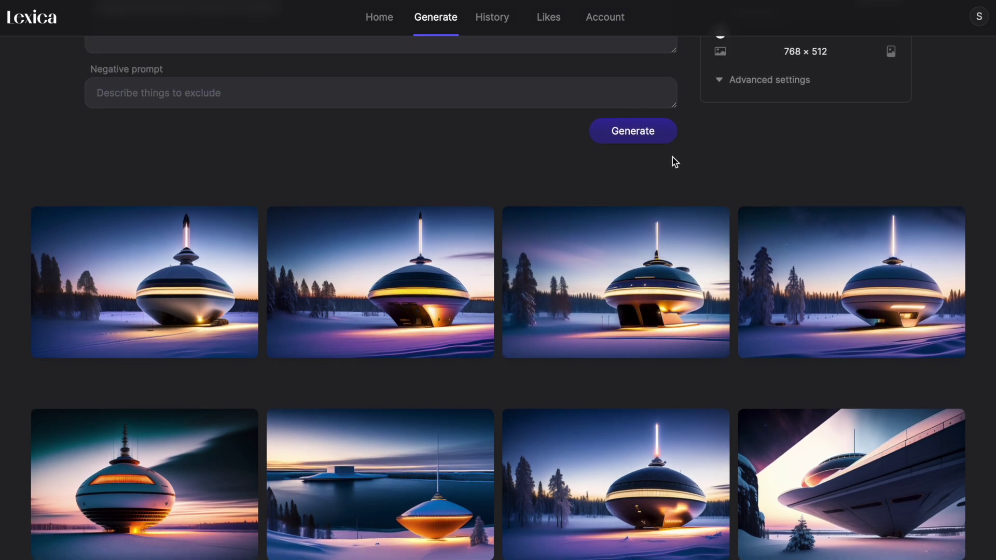
{"action": "mouse_move", "coordinate": [633, 256]}
{"action": "left_click", "coordinate": [647, 195]}
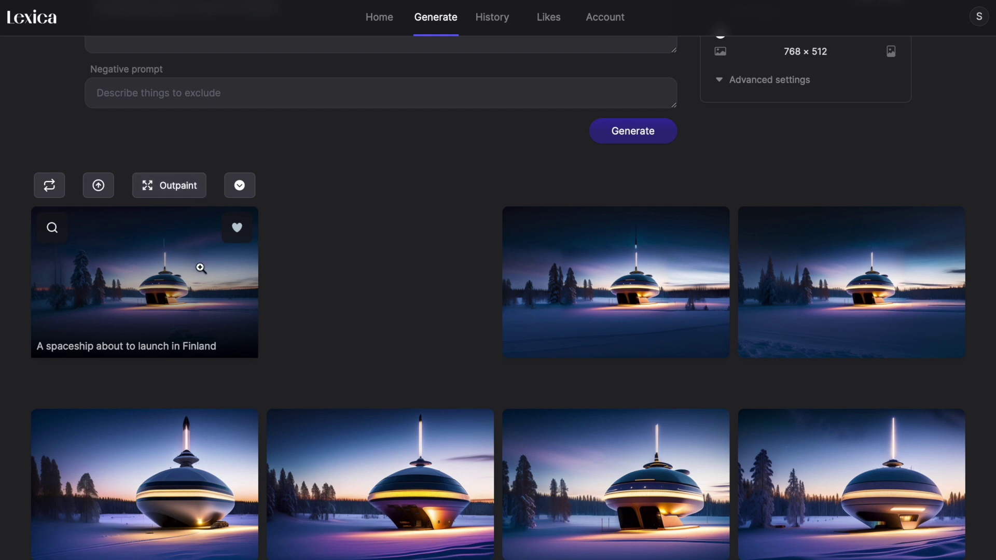
{"action": "scroll", "coordinate": [201, 268], "scroll_direction": "down", "scroll_amount": 2}
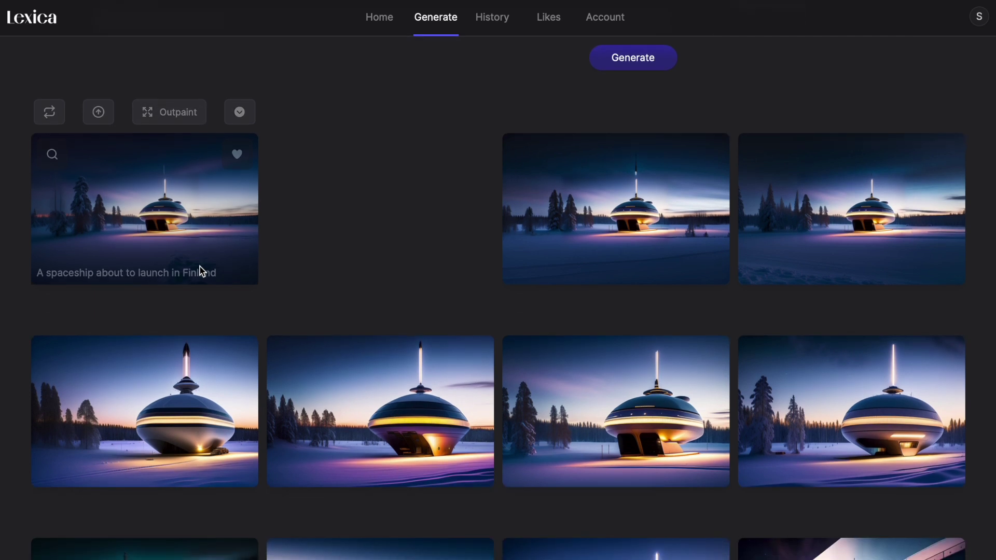
{"action": "left_click", "coordinate": [512, 21]}
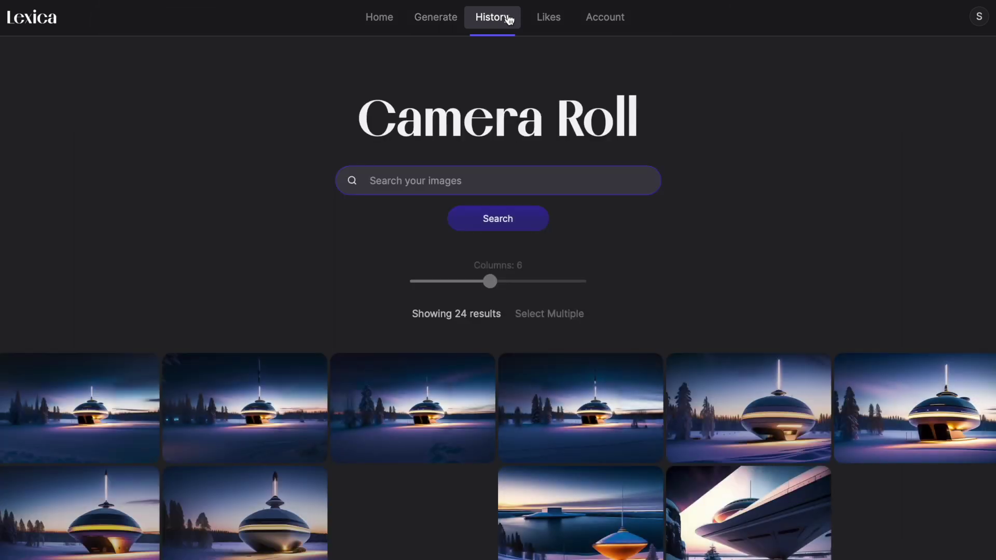
Step: Like the first outpainted spaceship image, confirm it in Likes, then go to the Account page
{"action": "left_click", "coordinate": [548, 26]}
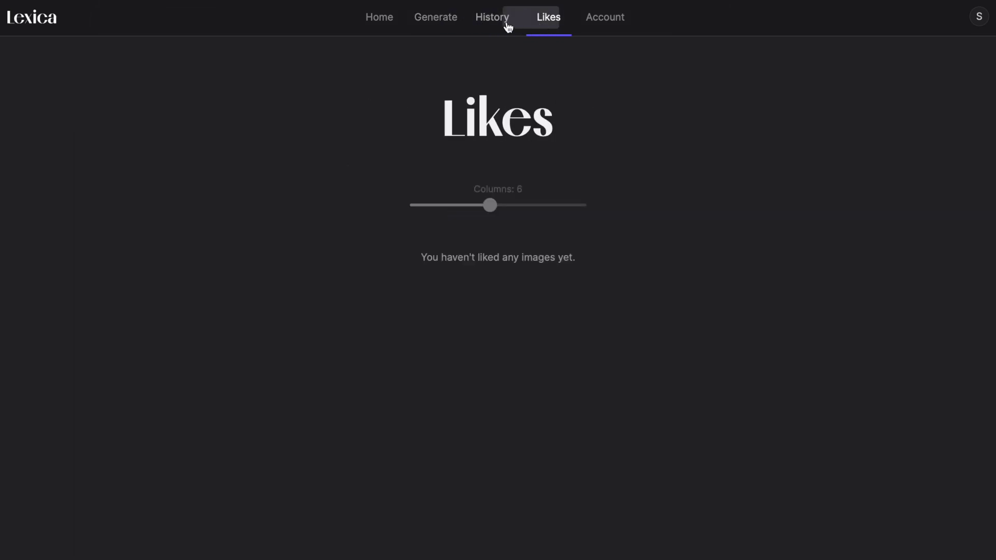
{"action": "left_click", "coordinate": [450, 18]}
{"action": "left_click", "coordinate": [240, 312]}
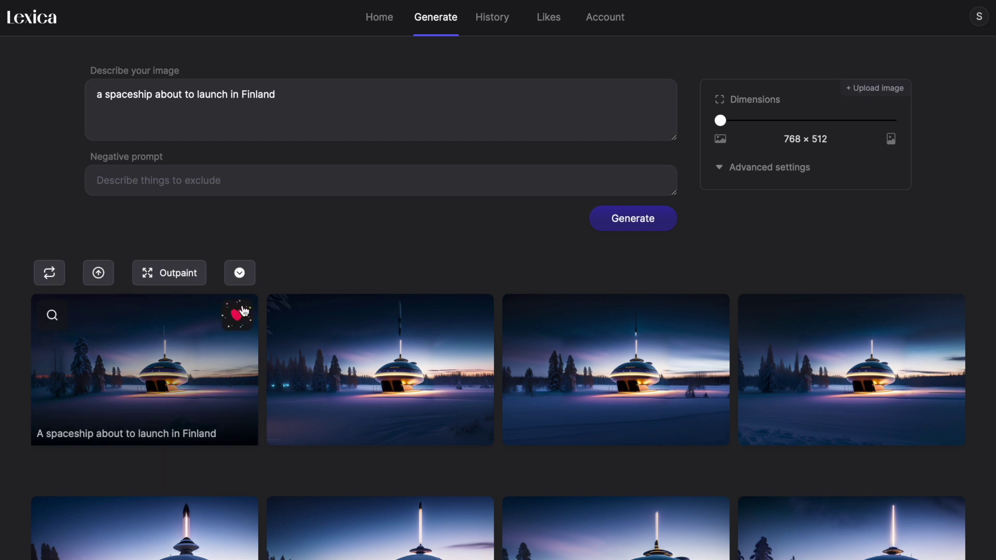
{"action": "left_click", "coordinate": [550, 30]}
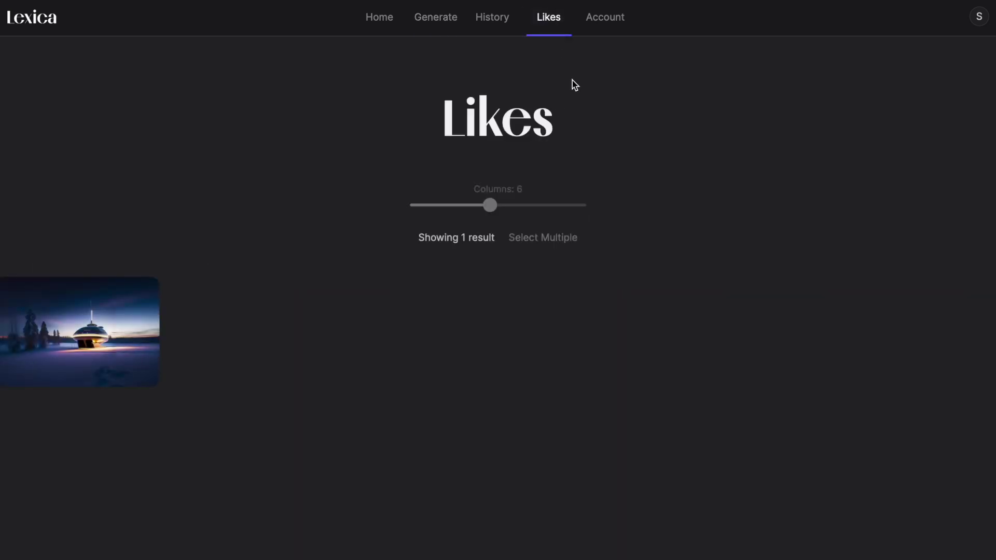
{"action": "mouse_move", "coordinate": [62, 365]}
{"action": "left_click", "coordinate": [615, 20]}
Step: Scroll through the Starter, Pro and Max yearly plans and FAQ, then return Home
{"action": "scroll", "coordinate": [307, 270], "scroll_direction": "down", "scroll_amount": 3}
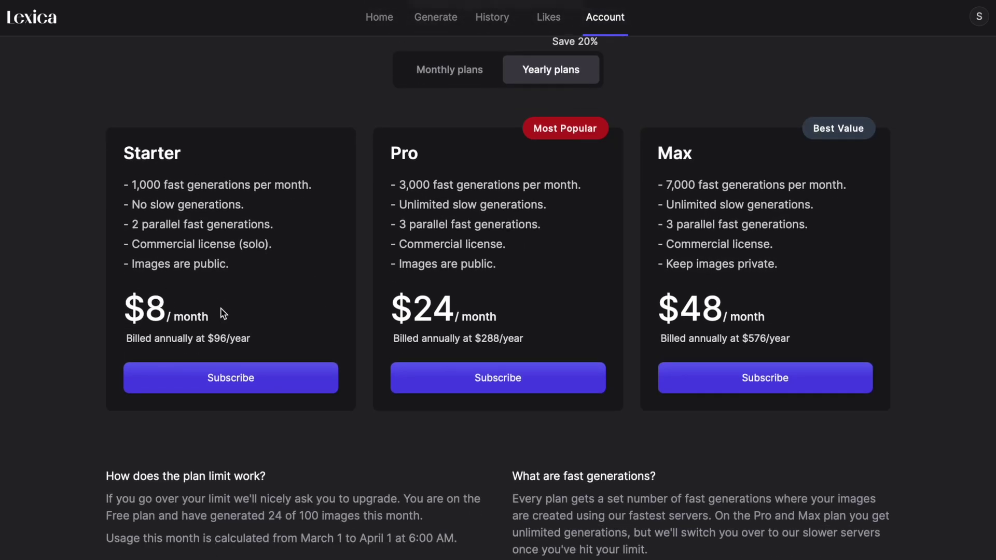
{"action": "scroll", "coordinate": [559, 310], "scroll_direction": "up", "scroll_amount": 1}
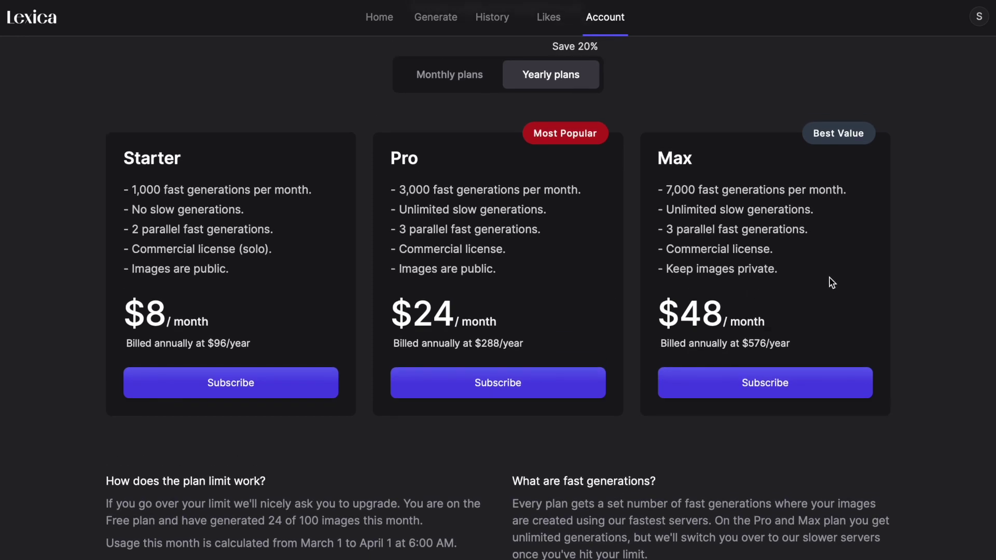
{"action": "scroll", "coordinate": [831, 283], "scroll_direction": "down", "scroll_amount": 1}
{"action": "scroll", "coordinate": [832, 283], "scroll_direction": "down", "scroll_amount": 3}
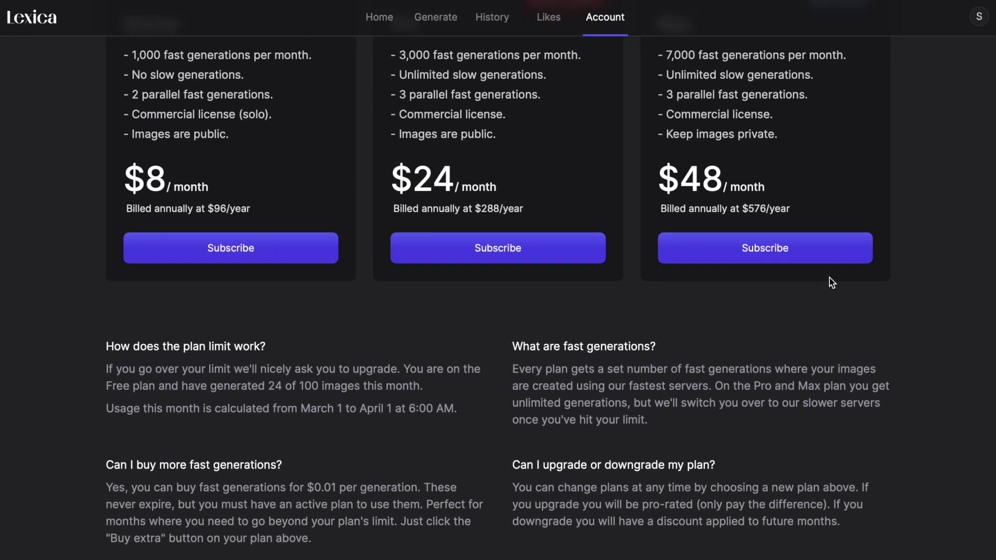
{"action": "scroll", "coordinate": [831, 282], "scroll_direction": "up", "scroll_amount": 3}
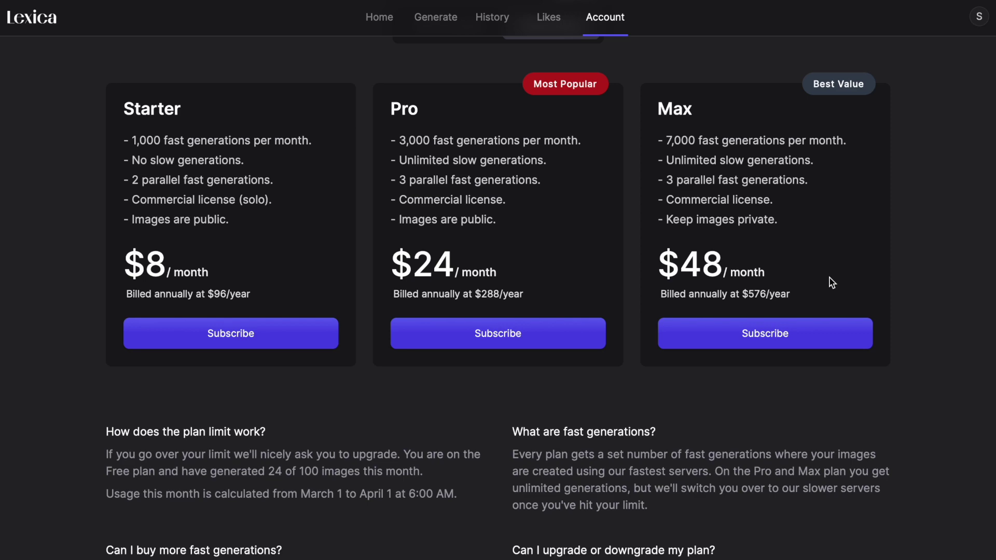
{"action": "scroll", "coordinate": [831, 282], "scroll_direction": "up", "scroll_amount": 4}
{"action": "scroll", "coordinate": [832, 283], "scroll_direction": "down", "scroll_amount": 2}
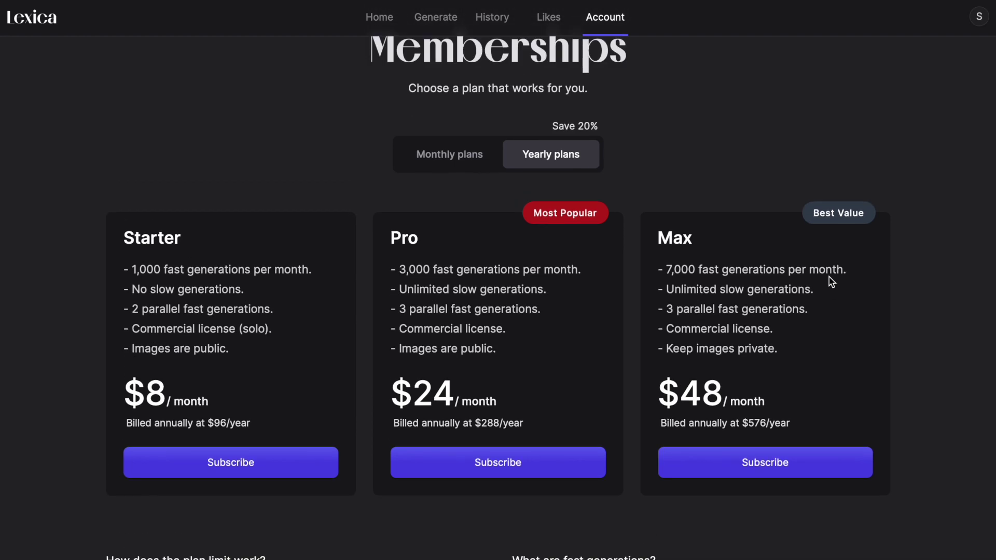
{"action": "scroll", "coordinate": [829, 280], "scroll_direction": "up", "scroll_amount": 1}
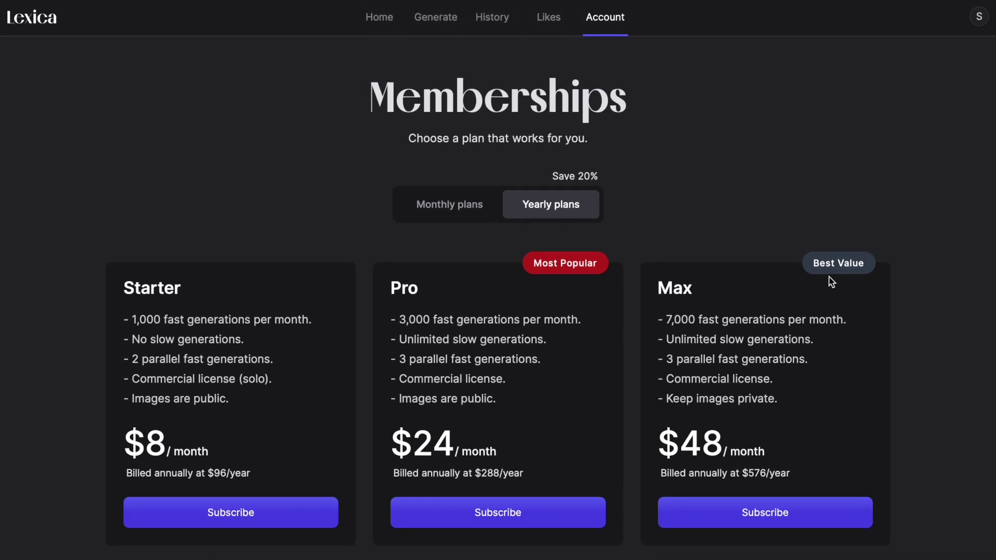
{"action": "left_click", "coordinate": [401, 22]}
Step: Scroll down the community image grid to the 'Cute little Pikachu sitting in front of laptop' image
{"action": "scroll", "coordinate": [499, 316], "scroll_direction": "down", "scroll_amount": 10}
{"action": "scroll", "coordinate": [500, 318], "scroll_direction": "down", "scroll_amount": 15}
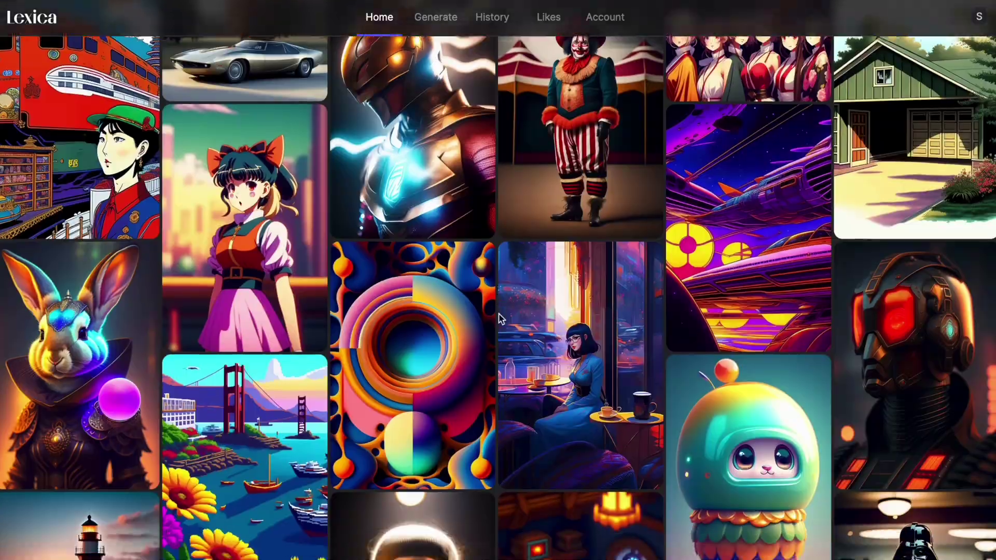
{"action": "scroll", "coordinate": [500, 318], "scroll_direction": "down", "scroll_amount": 2}
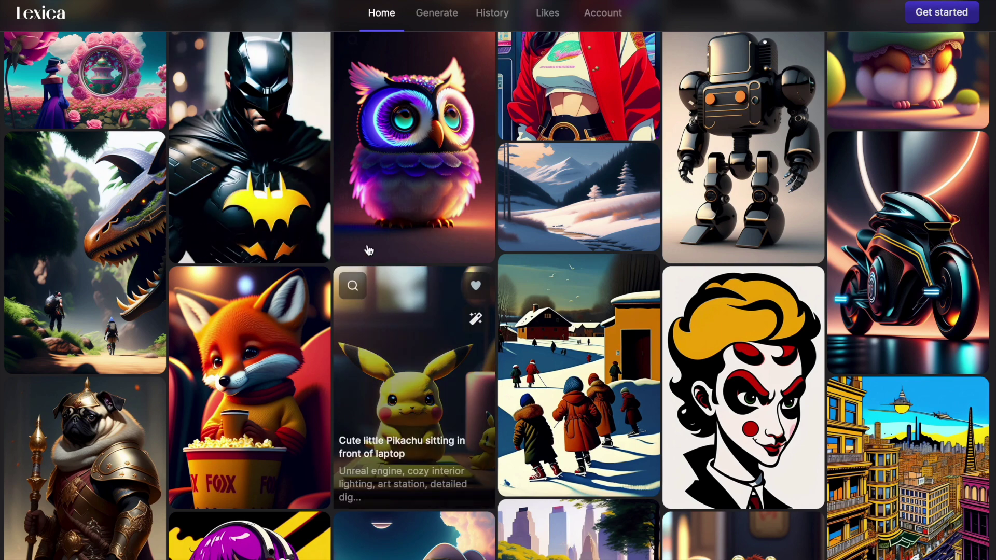
{"action": "left_click", "coordinate": [382, 223]}
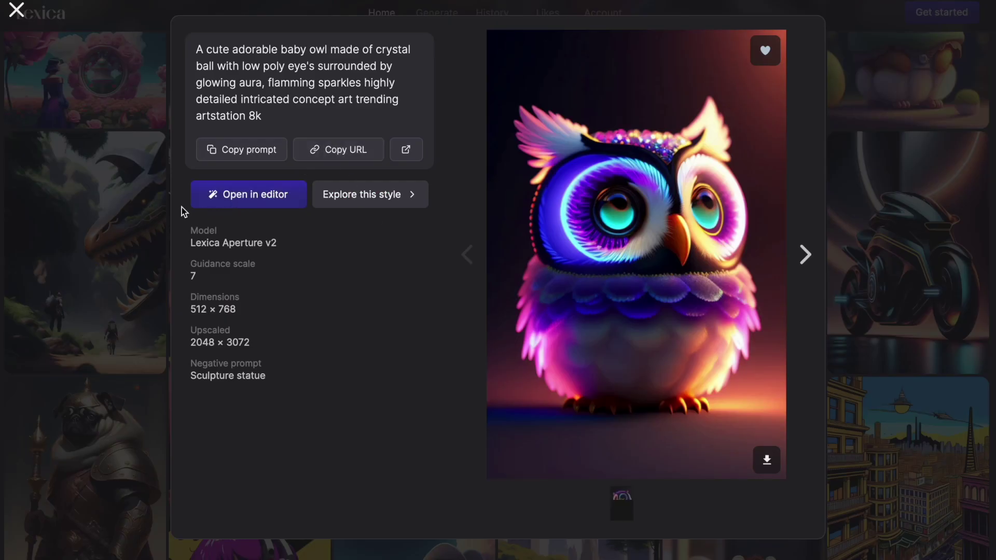
{"action": "left_click", "coordinate": [163, 205]}
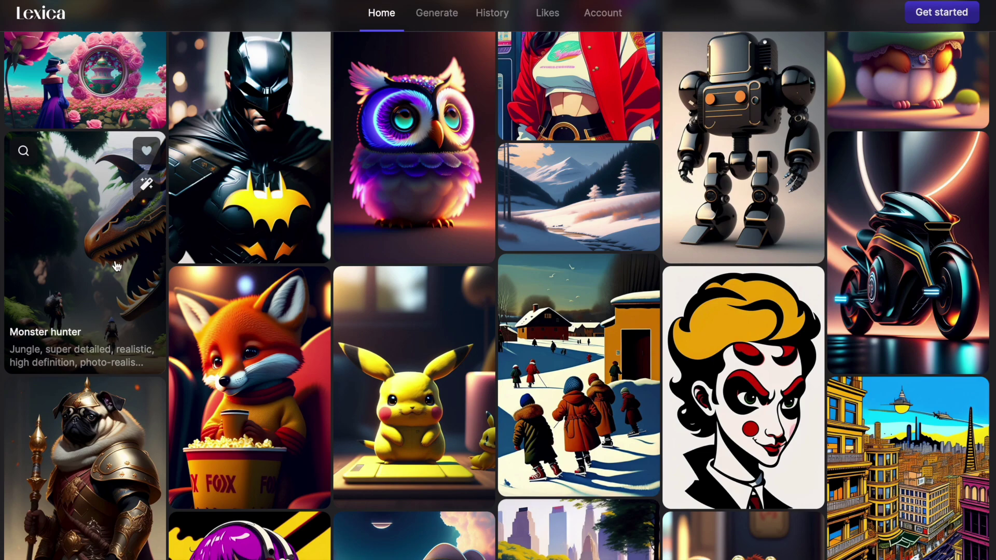